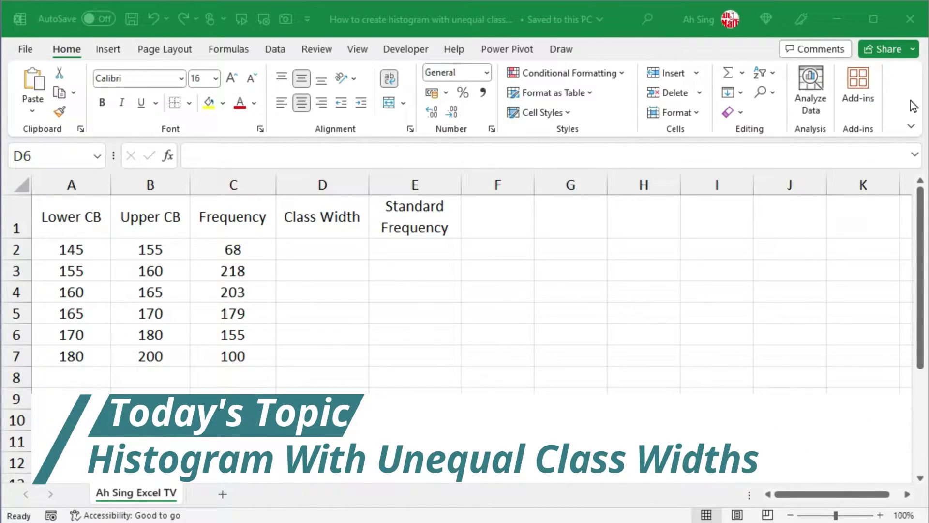
- Convert the data range A1:E7 into an Excel table, Table1, with headers
{"action": "left_click", "coordinate": [338, 303]}
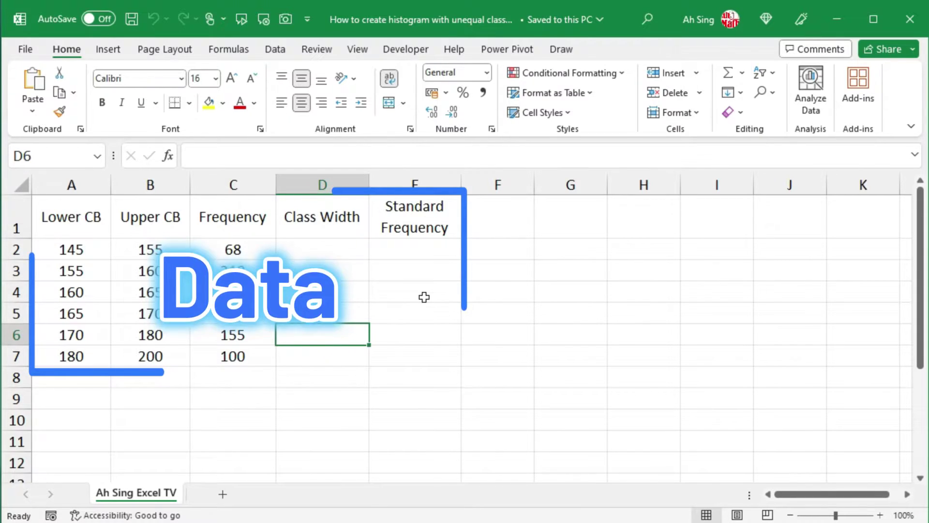
{"action": "key", "text": "ctrl+t"}
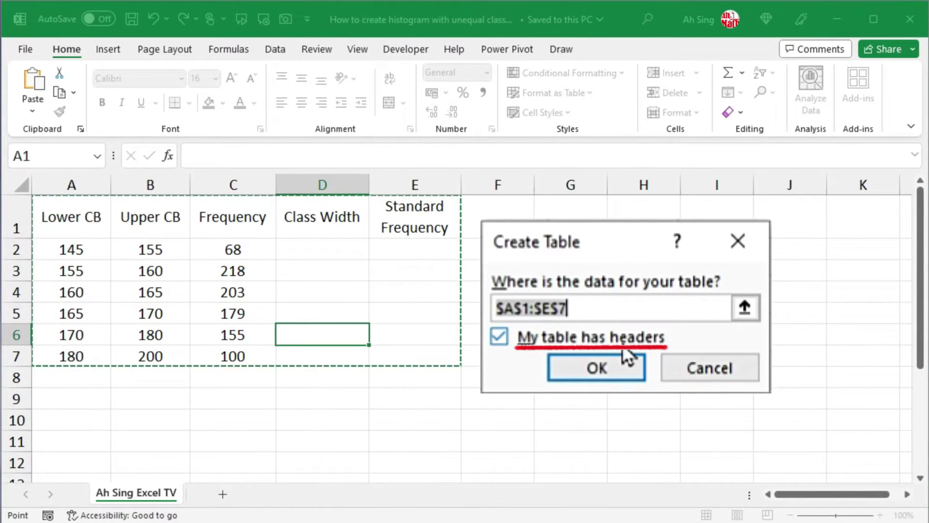
{"action": "left_click", "coordinate": [588, 379]}
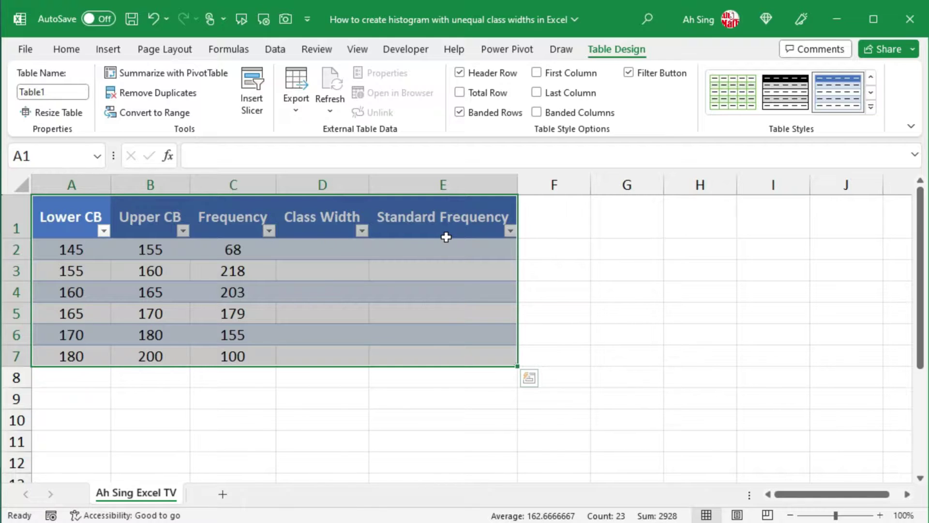
- Enter =[@[Upper CB]]-[@[Lower CB]] in D2 so Class Width fills with 10, 5, 5, 5, 10, 20
{"action": "left_click", "coordinate": [305, 250]}
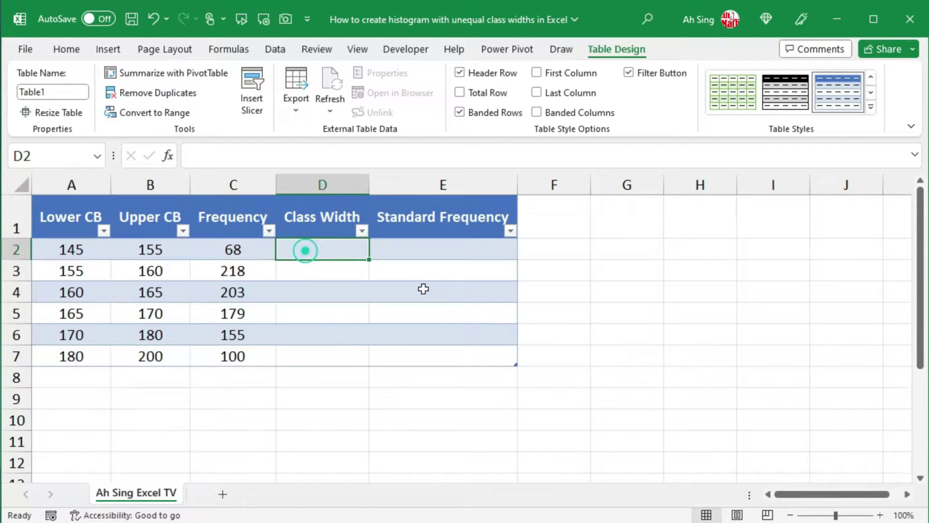
{"action": "type", "text": "="}
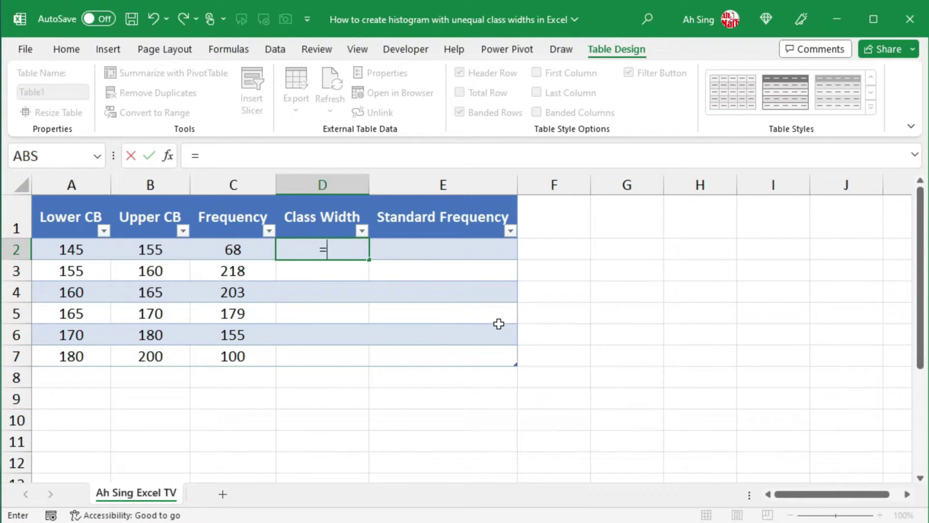
{"action": "key", "text": "Left"}
{"action": "key", "text": "Left"}
{"action": "type", "text": "-"}
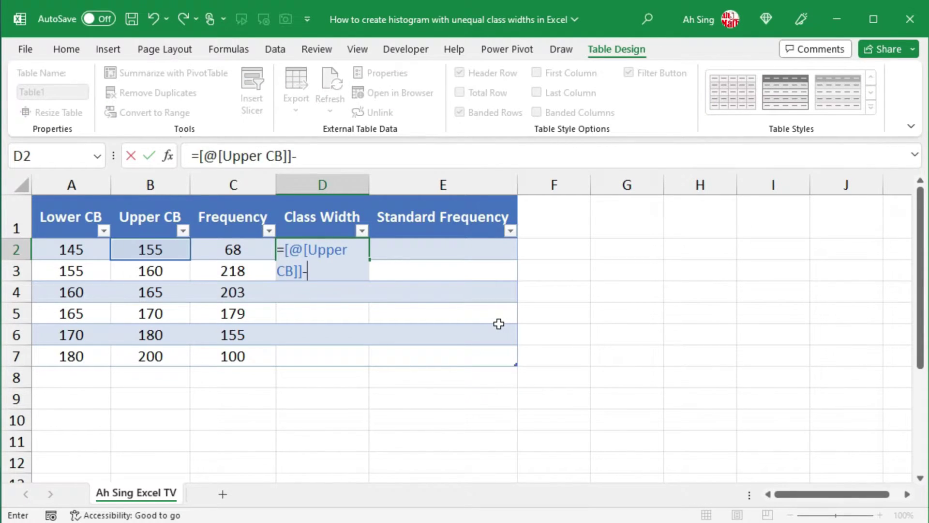
{"action": "key", "text": "Left"}
{"action": "key", "text": "Left"}
{"action": "key", "text": "Left"}
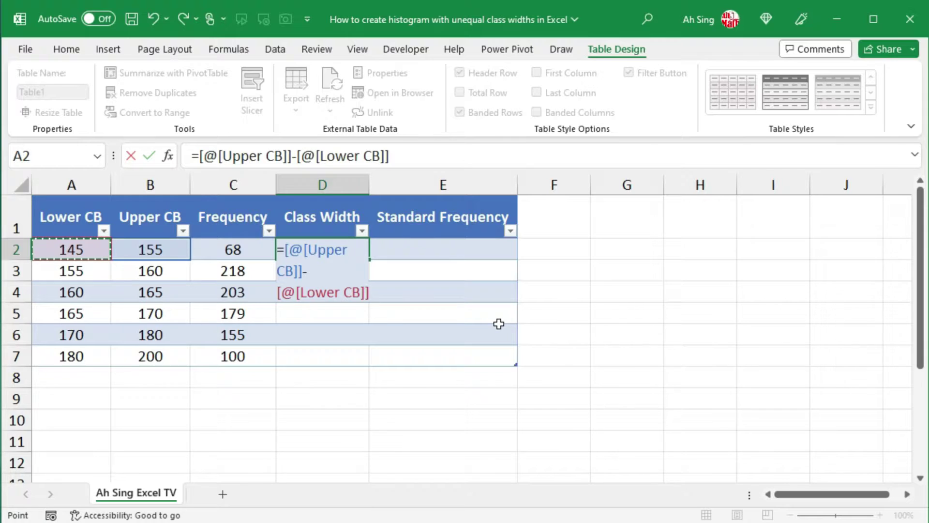
{"action": "key", "text": "Return"}
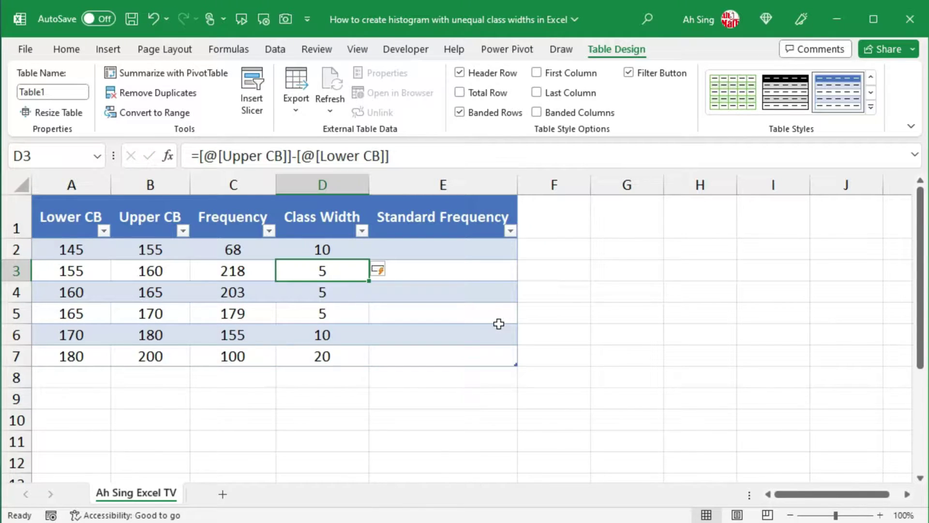
{"action": "left_click", "coordinate": [461, 251]}
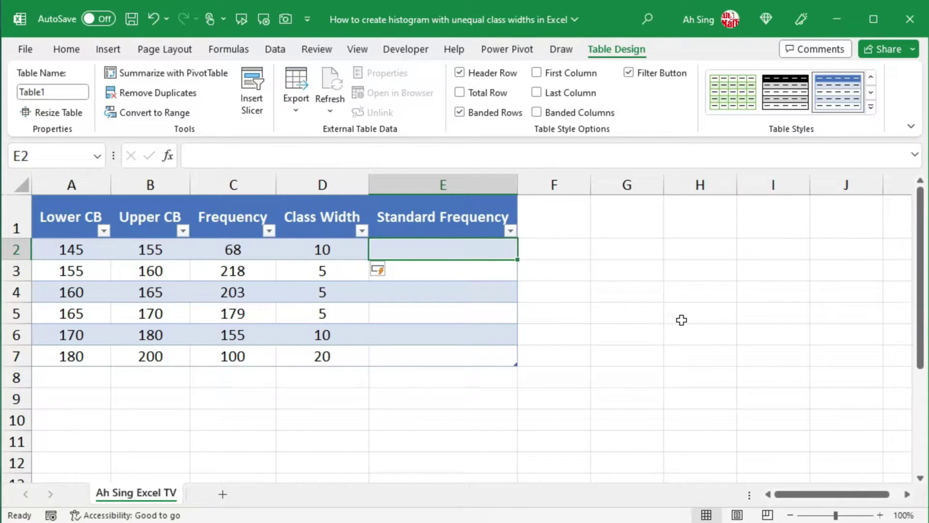
{"action": "type", "text": "="}
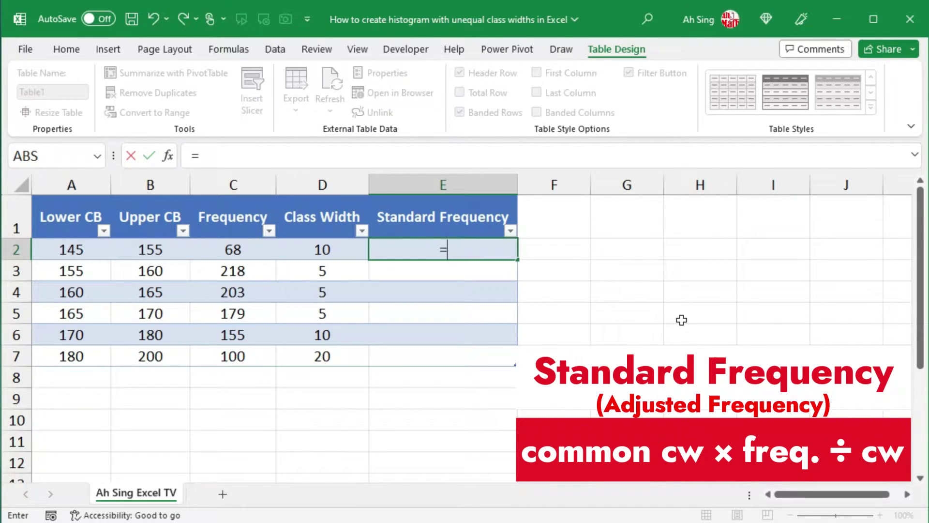
{"action": "type", "text": "mode"}
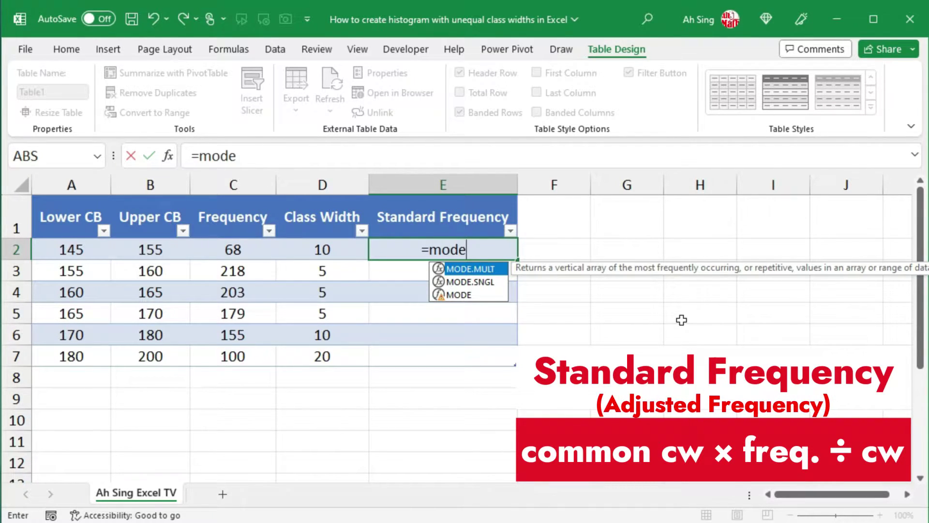
{"action": "key", "text": "Down"}
{"action": "key", "text": "Tab"}
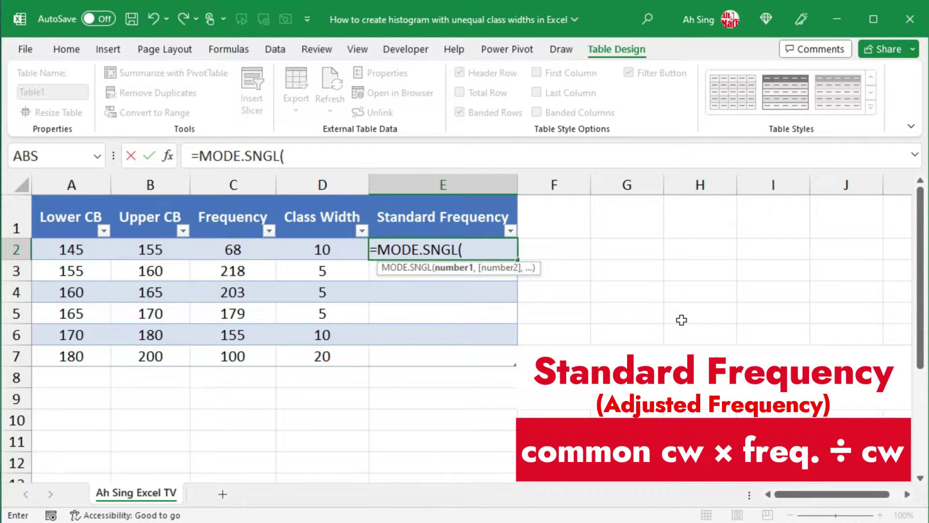
{"action": "key", "text": "Left"}
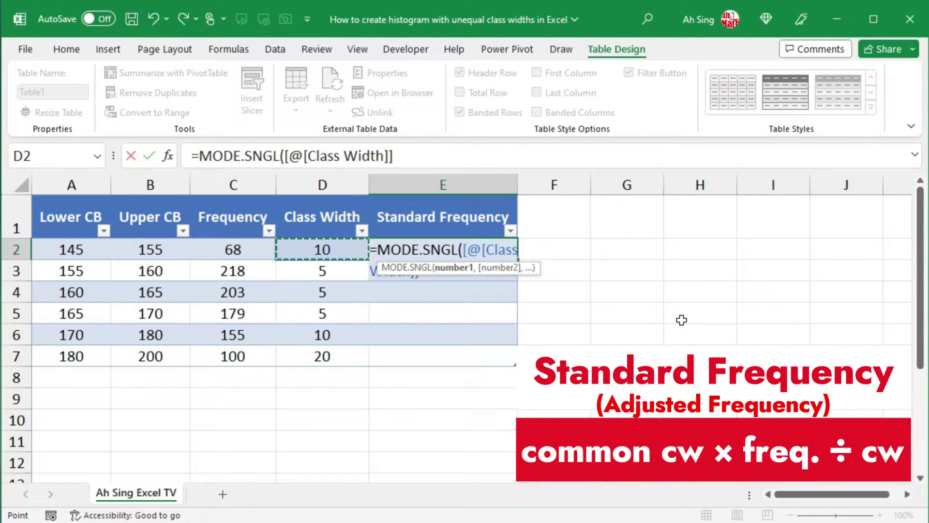
{"action": "key", "text": "ctrl+shift+Down"}
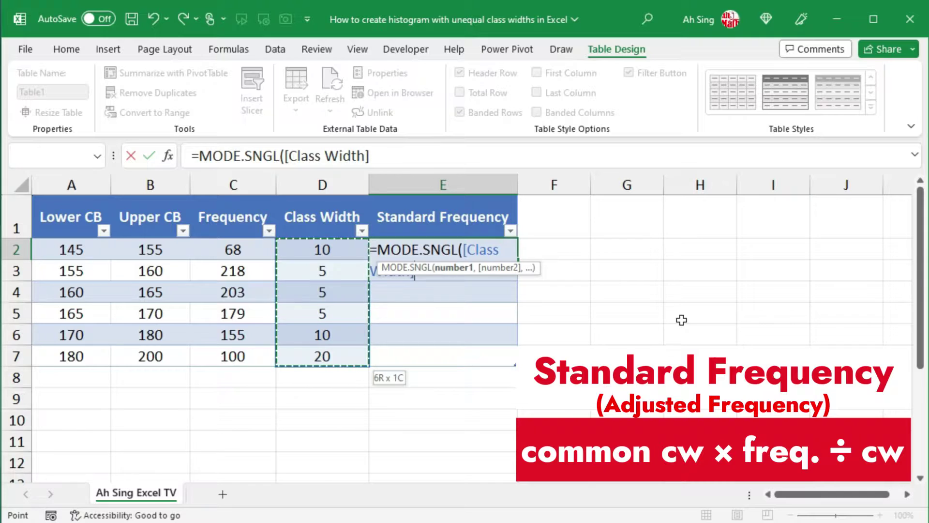
{"action": "type", "text": ")*"}
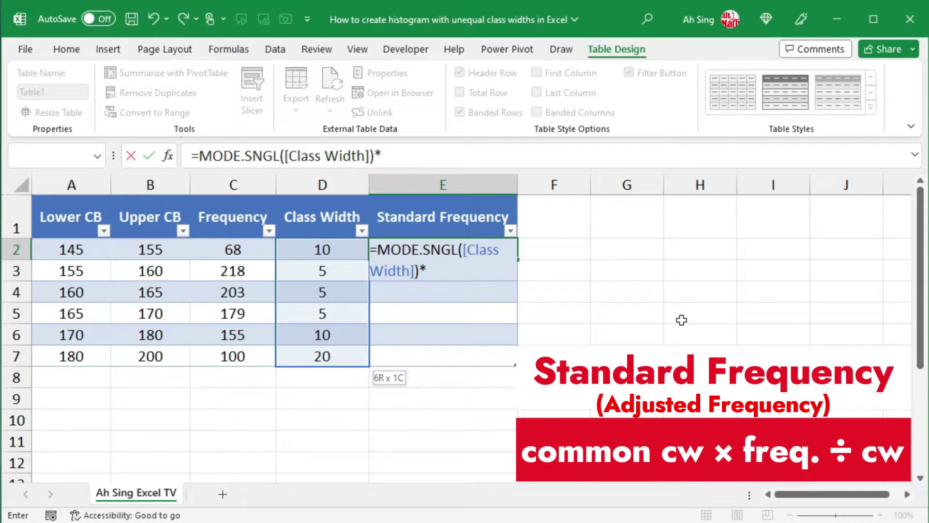
{"action": "key", "text": "Left"}
{"action": "key", "text": "Left"}
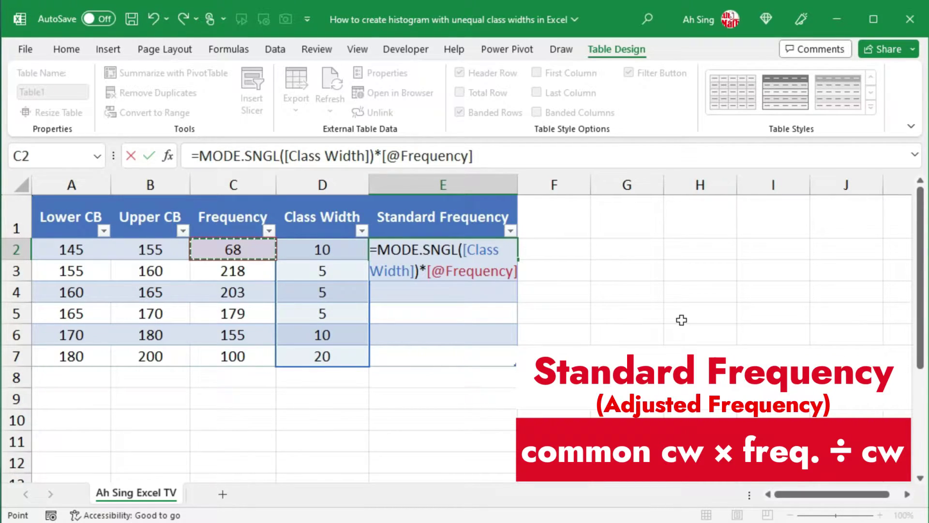
{"action": "type", "text": "/"}
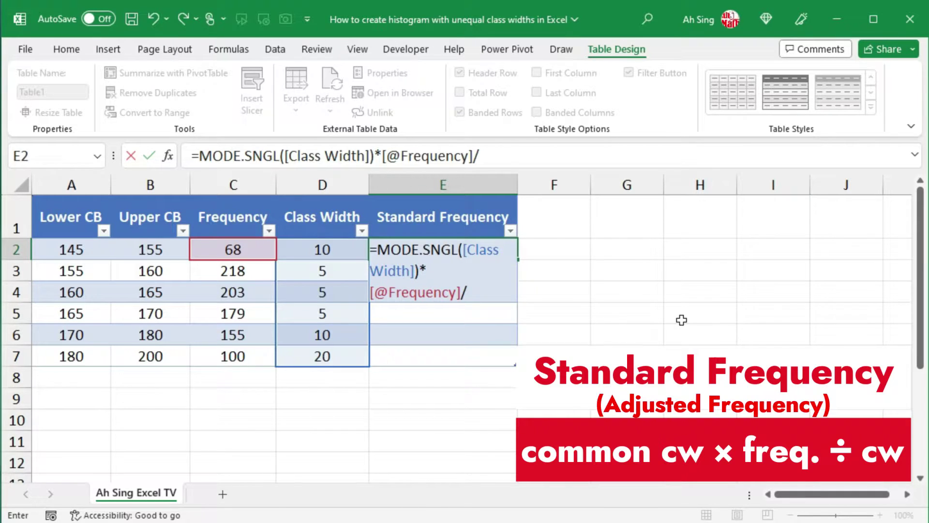
{"action": "key", "text": "Left"}
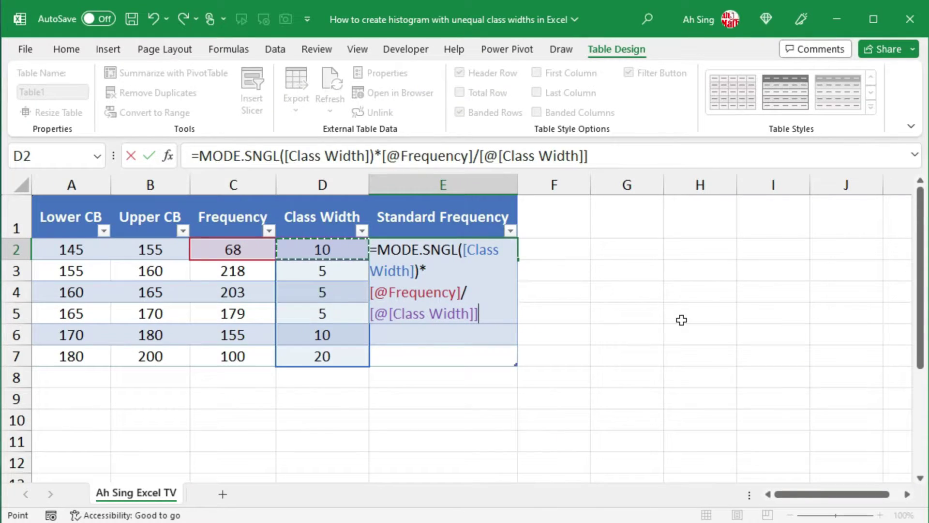
{"action": "key", "text": "Return"}
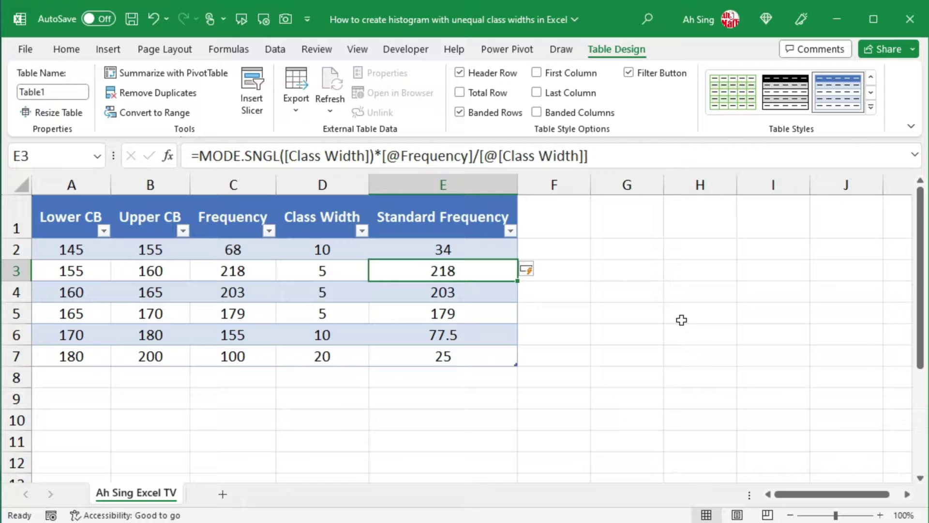
- Insert a new worksheet, rename it Histogram, and end with it displayed
{"action": "left_click", "coordinate": [223, 494]}
{"action": "right_click", "coordinate": [224, 496]}
{"action": "type", "text": "r"}
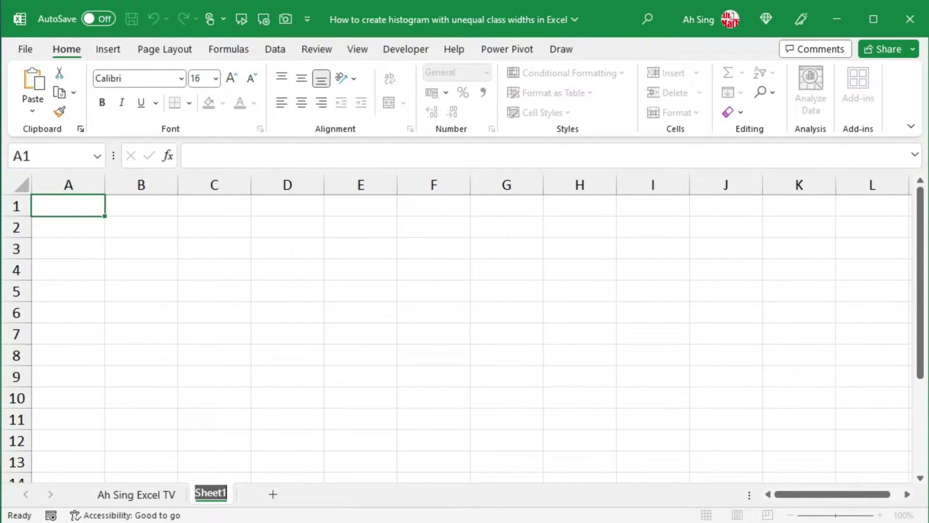
{"action": "type", "text": "Histogram"}
{"action": "key", "text": "Return"}
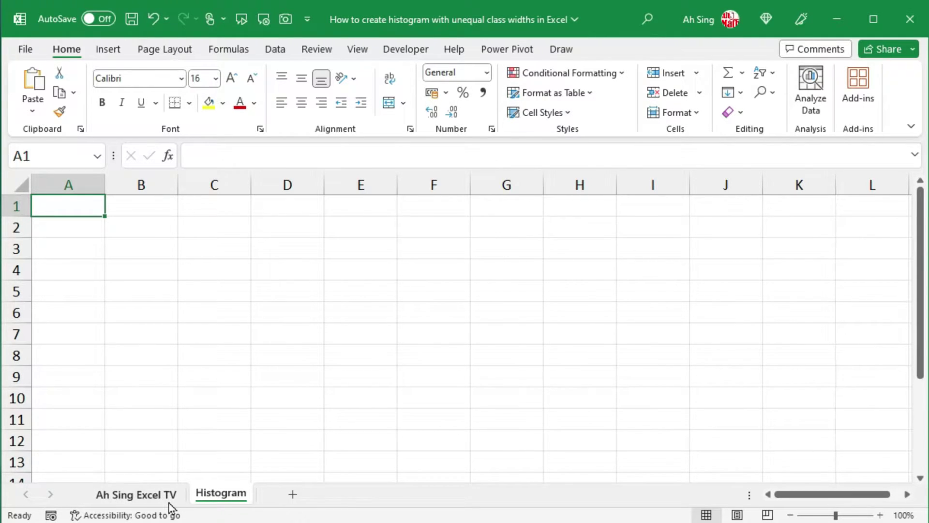
{"action": "left_click", "coordinate": [170, 494]}
{"action": "left_click", "coordinate": [220, 495]}
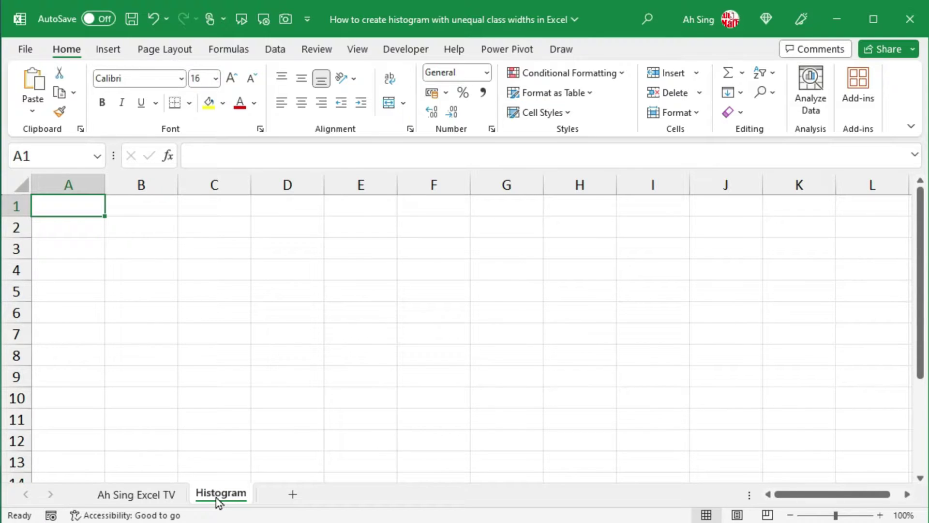
{"action": "left_click", "coordinate": [159, 495]}
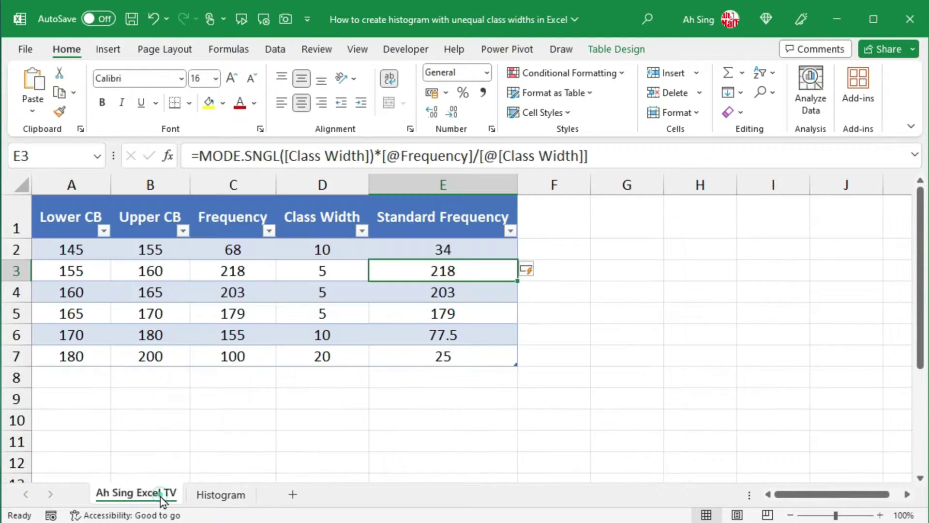
{"action": "left_click", "coordinate": [230, 496]}
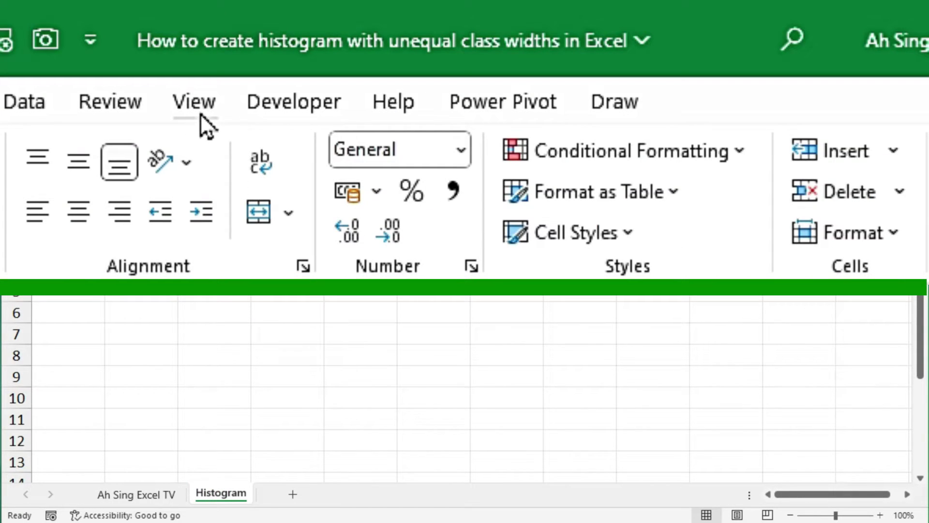
{"action": "left_click", "coordinate": [196, 109]}
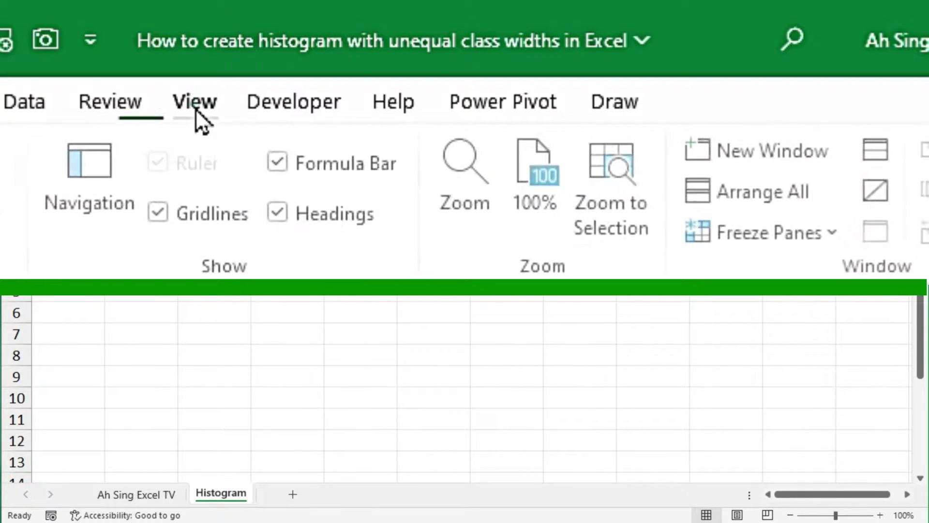
{"action": "left_click", "coordinate": [755, 155]}
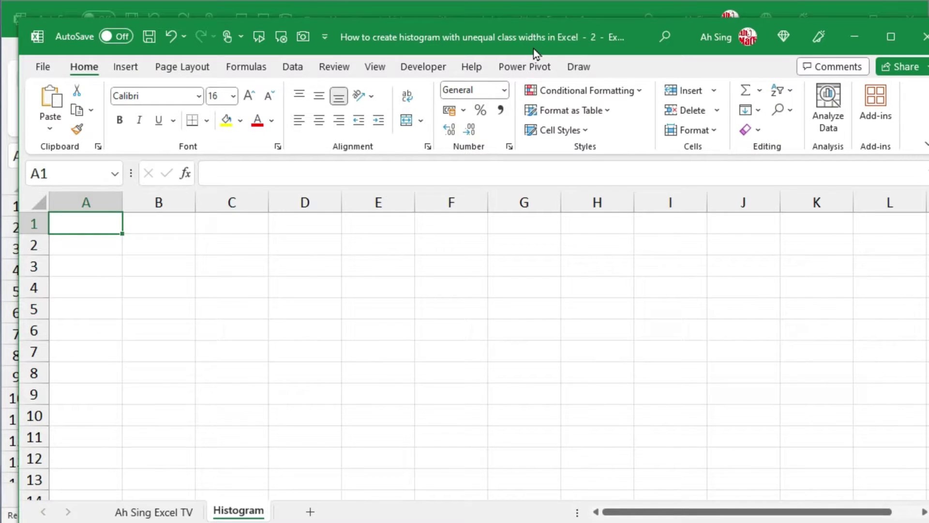
{"action": "left_click_drag", "start_coordinate": [535, 53], "coordinate": [520, 37]}
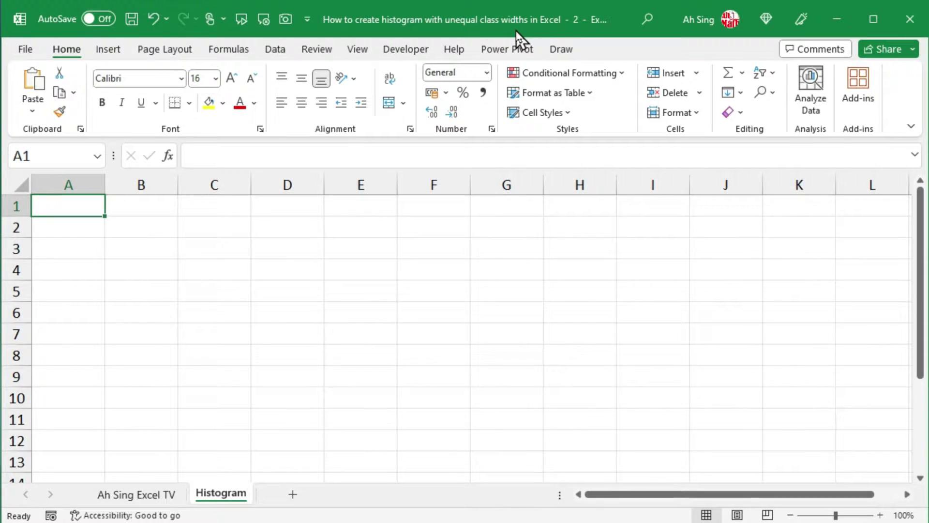
{"action": "left_click_drag", "start_coordinate": [2, 293], "coordinate": [295, 282]}
{"action": "left_click", "coordinate": [76, 213]}
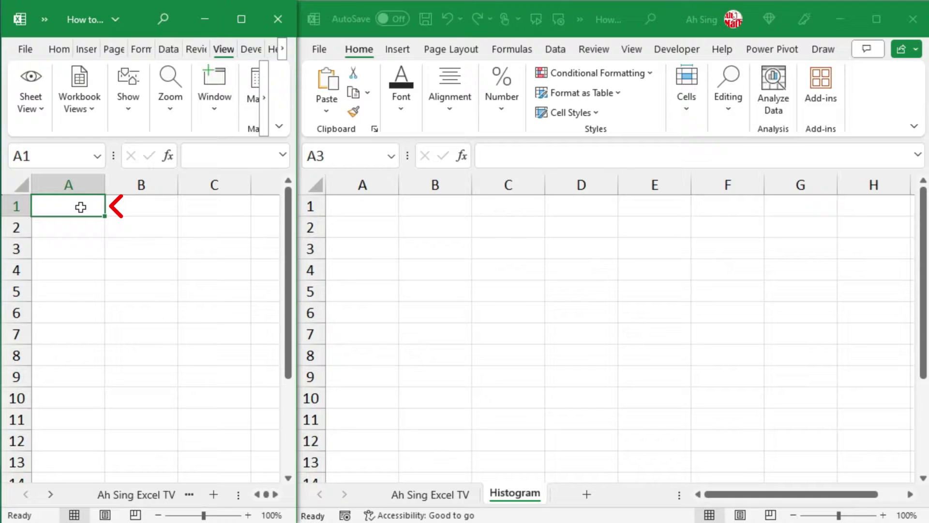
{"action": "type", "text": "1"}
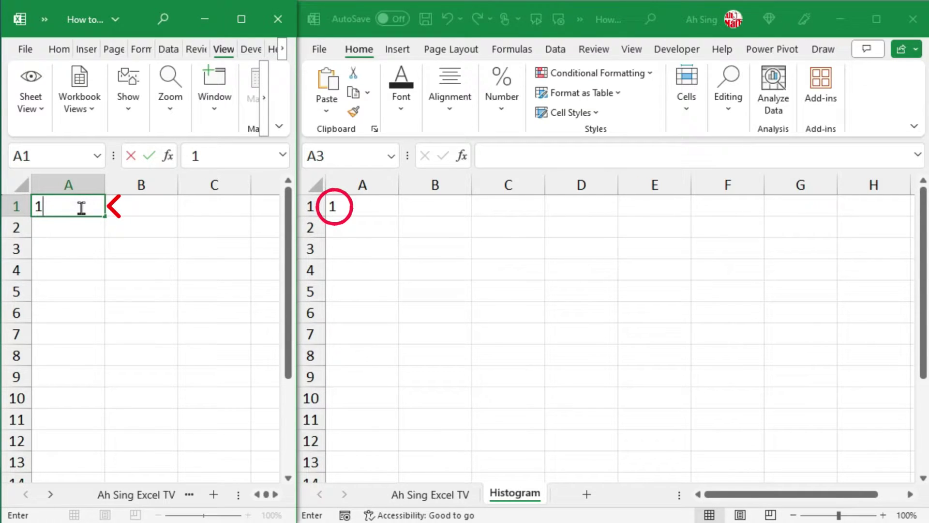
{"action": "key", "text": "Escape"}
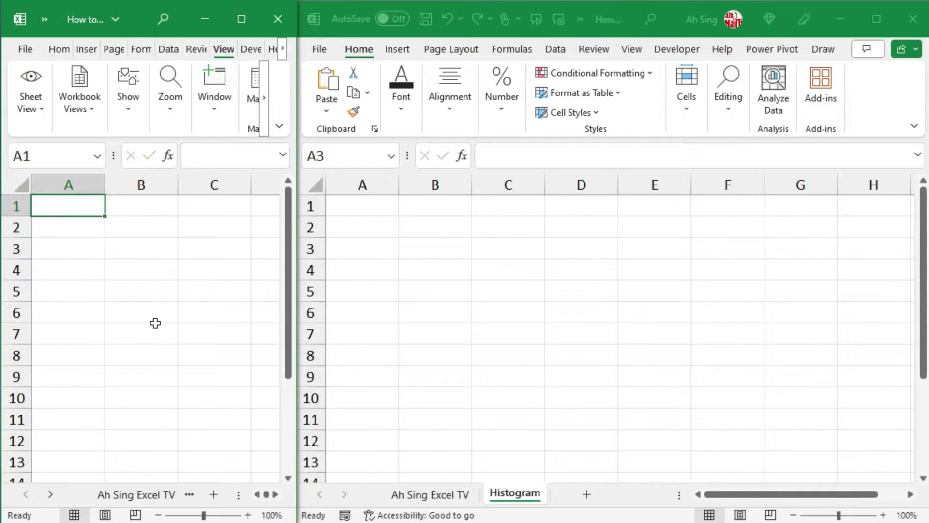
- Show the data sheet on the left, hide Frequency and Class Width, and narrow Standard Frequency
{"action": "left_click", "coordinate": [140, 499]}
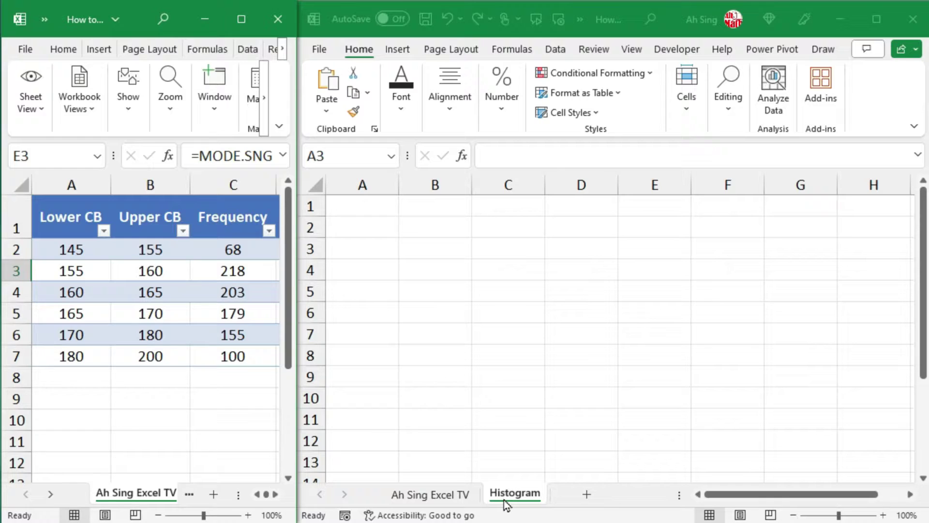
{"action": "left_click", "coordinate": [235, 185]}
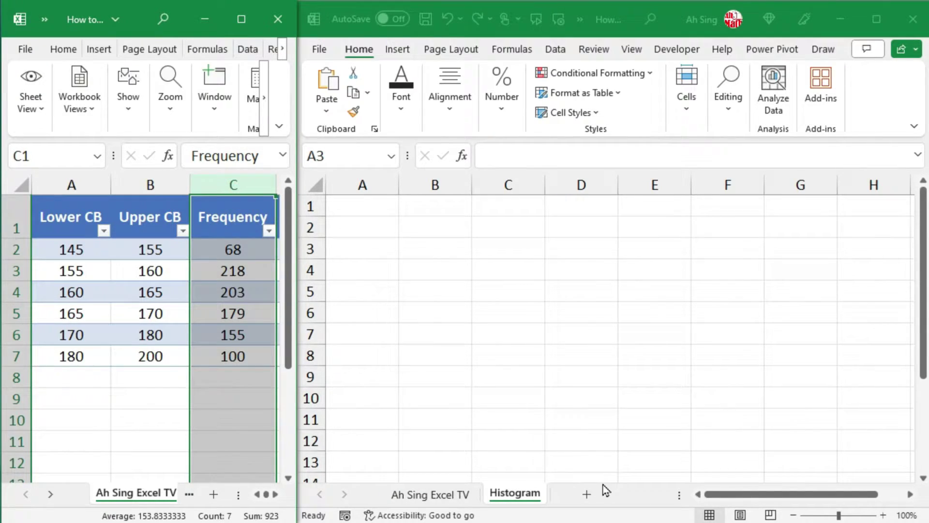
{"action": "key", "text": "shift+Right"}
{"action": "right_click", "coordinate": [145, 213]}
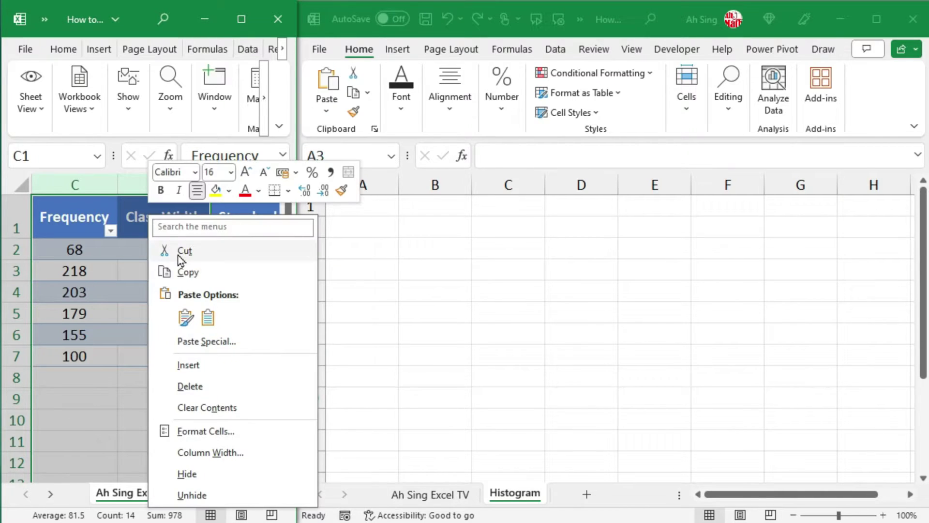
{"action": "left_click", "coordinate": [187, 473]}
{"action": "left_click_drag", "start_coordinate": [178, 185], "coordinate": [118, 187]}
{"action": "left_click", "coordinate": [256, 494]}
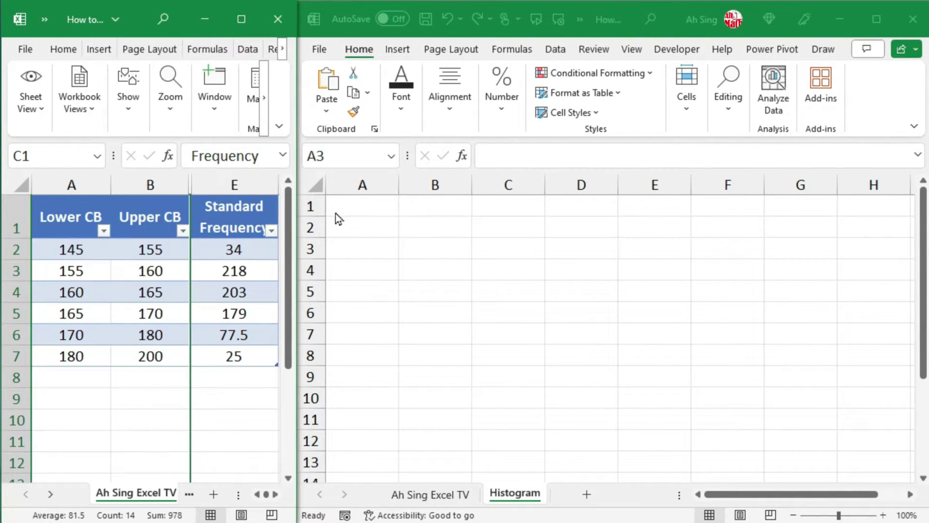
{"action": "left_click", "coordinate": [363, 211]}
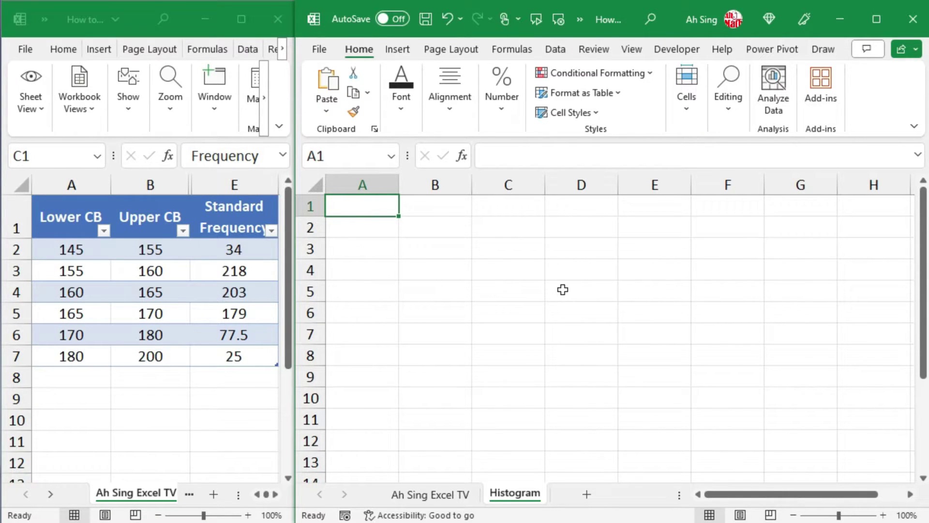
- Head A1 'Class Boundary' and spill =TOCOL(Table1[[Lower CB]:[Upper CB]]) values 145–200 below it
{"action": "type", "text": "Class Boun"}
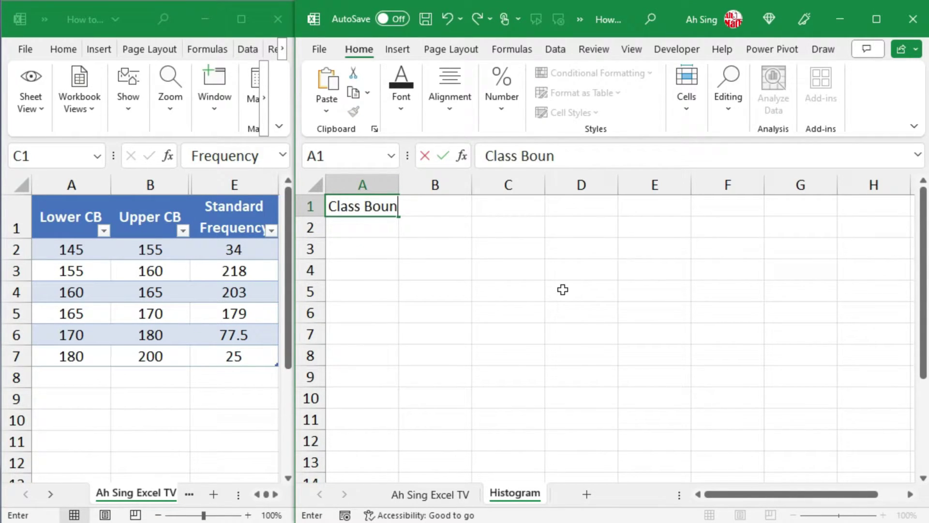
{"action": "type", "text": "dary"}
{"action": "key", "text": "Return"}
{"action": "type", "text": "=toc"}
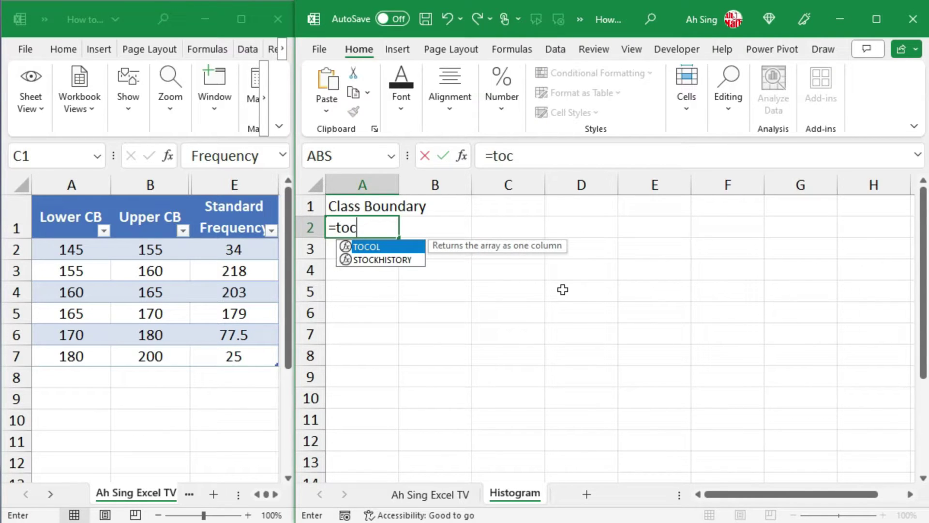
{"action": "key", "text": "Tab"}
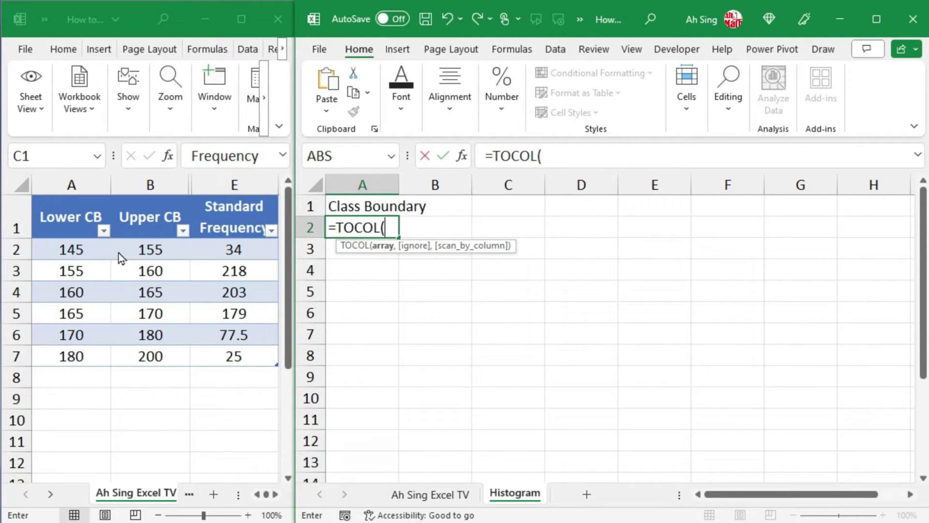
{"action": "left_click", "coordinate": [68, 248]}
{"action": "left_click_drag", "start_coordinate": [68, 248], "coordinate": [147, 356]}
{"action": "key", "text": "Return"}
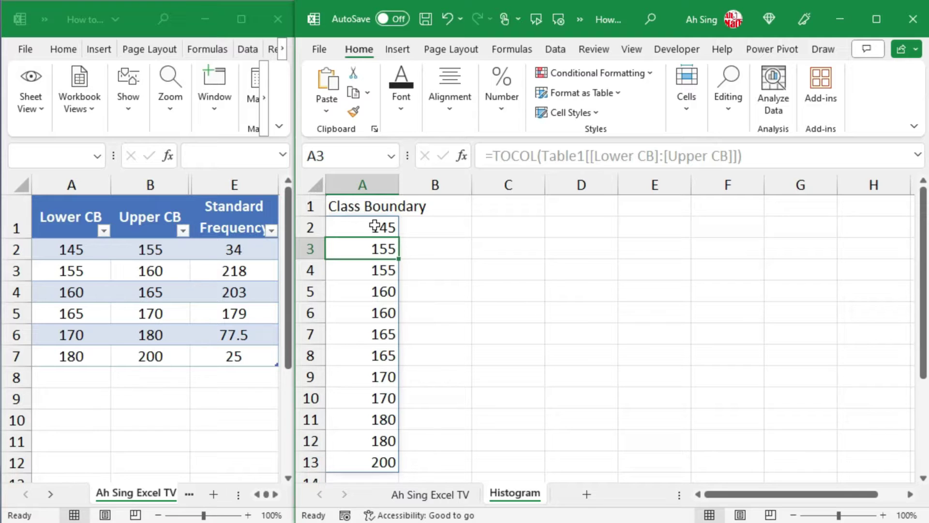
{"action": "left_click", "coordinate": [426, 205]}
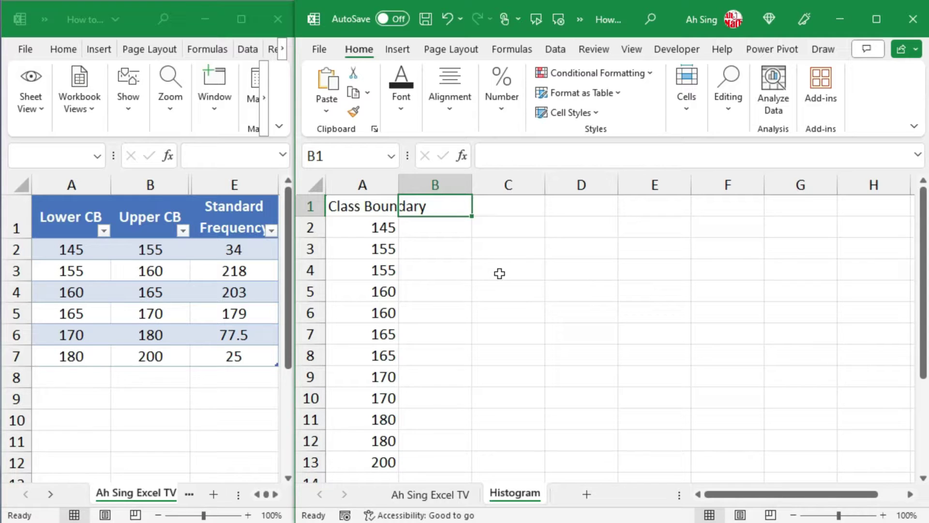
- In B1 enter ="Class "&SEQUENCE(1,COUNT(Table1[Lower CB])) to spill Class 1–Class 6 across B1:G1
{"action": "type", "text": "="}
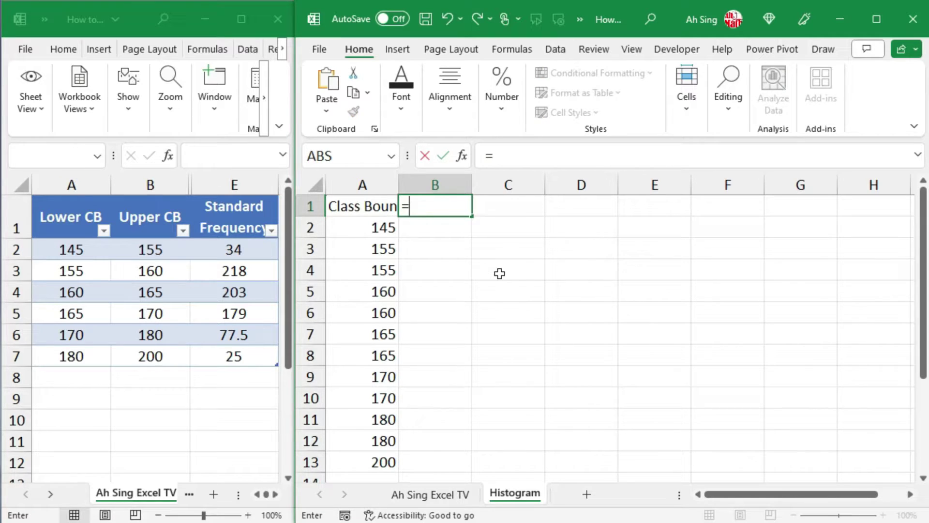
{"action": "type", "text": "\"Class"}
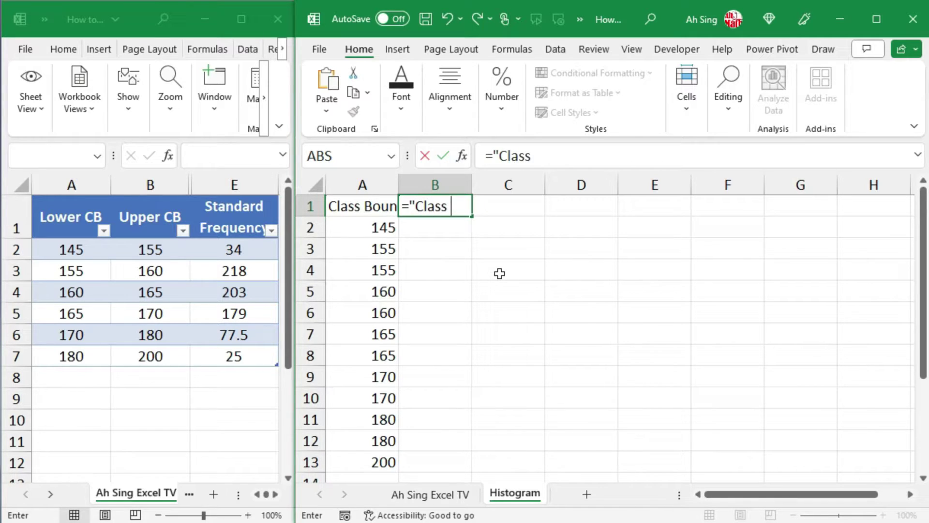
{"action": "type", "text": " \"&seq"}
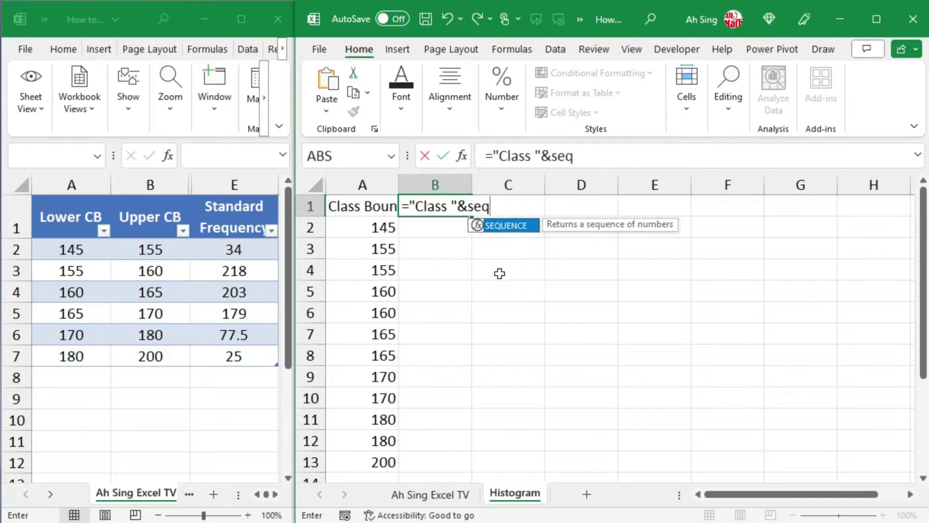
{"action": "key", "text": "Tab"}
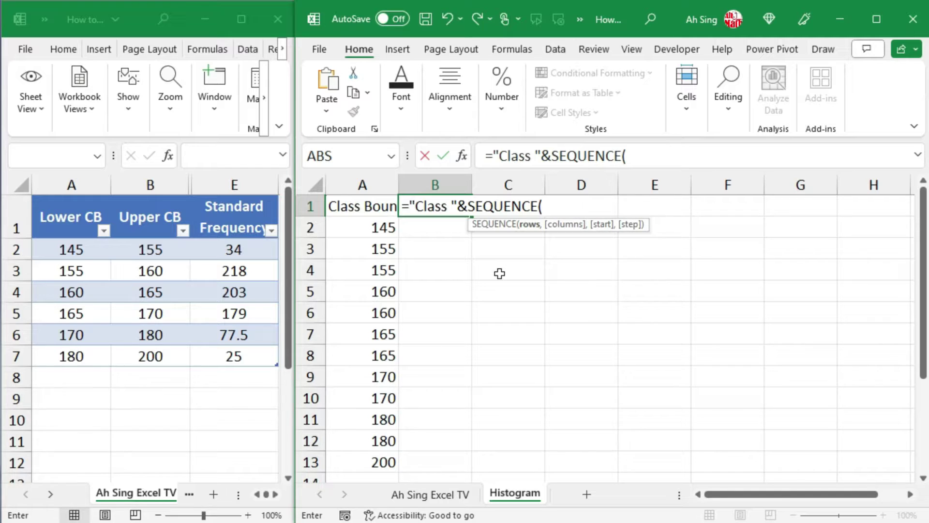
{"action": "type", "text": "1,"}
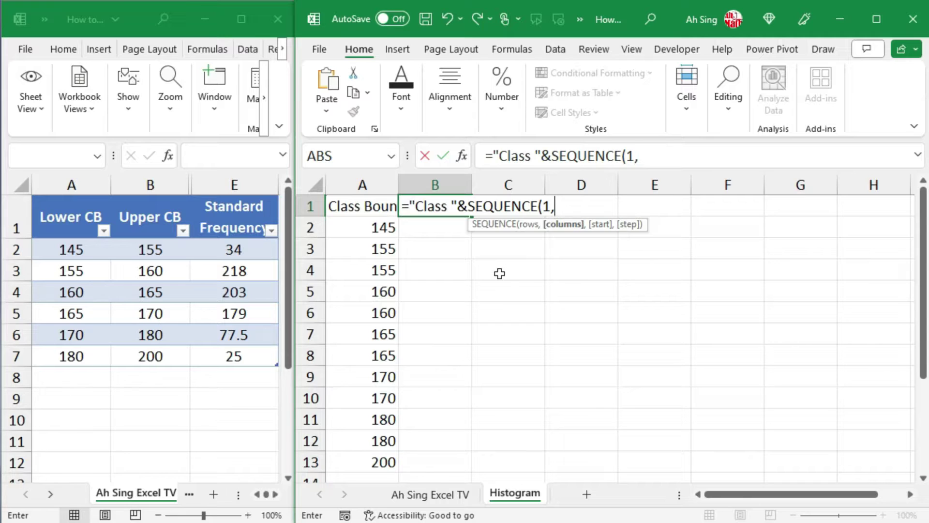
{"action": "type", "text": "count"}
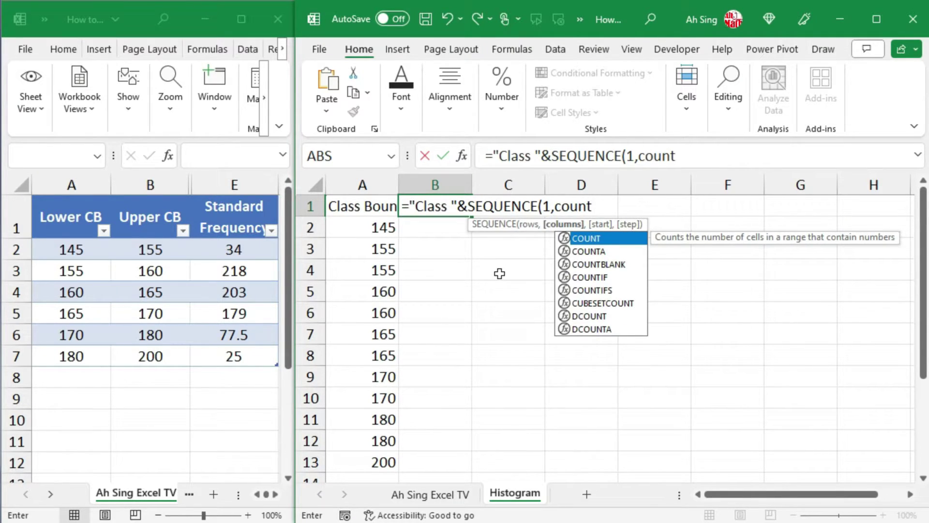
{"action": "key", "text": "Tab"}
{"action": "left_click", "coordinate": [78, 250]}
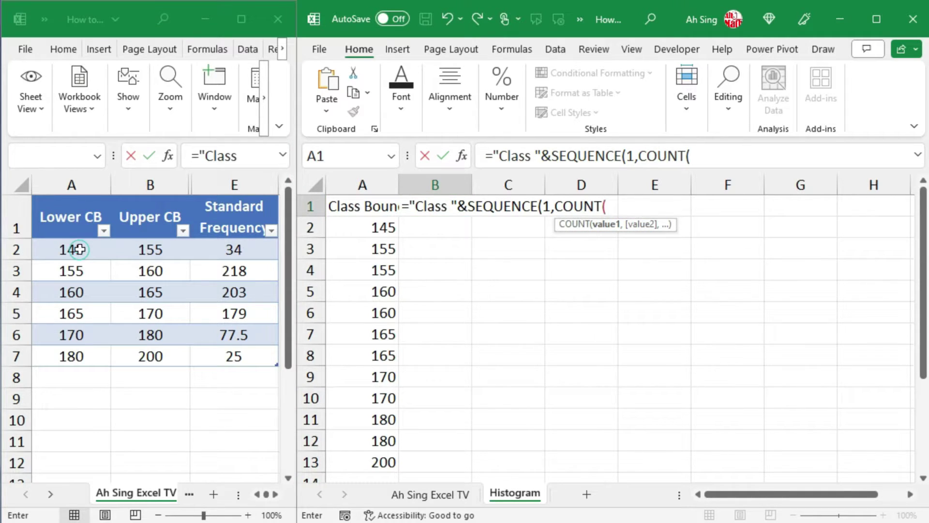
{"action": "left_click_drag", "start_coordinate": [80, 249], "coordinate": [77, 356]}
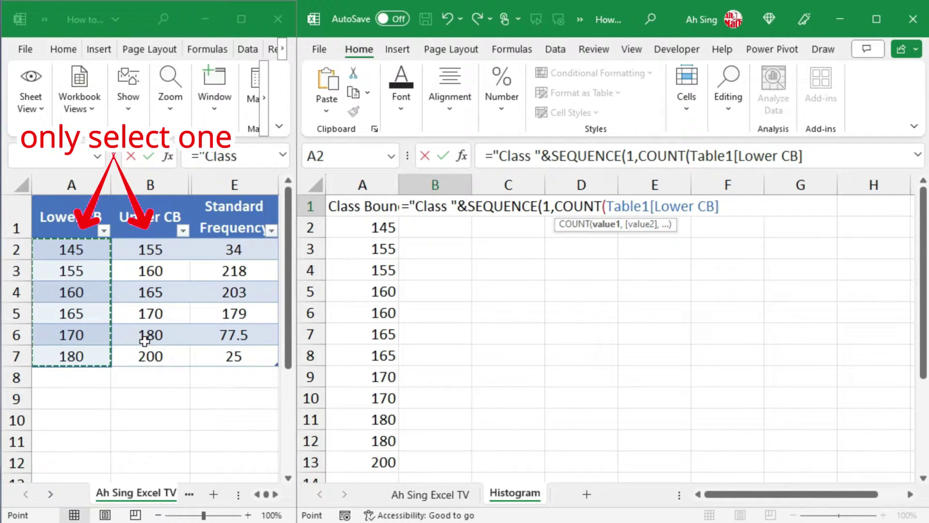
{"action": "type", "text": ")"}
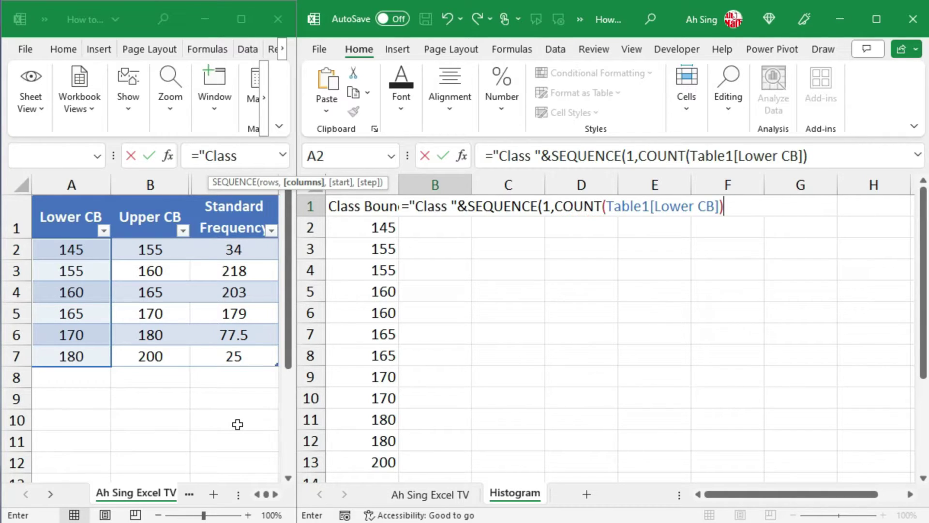
{"action": "type", "text": ")"}
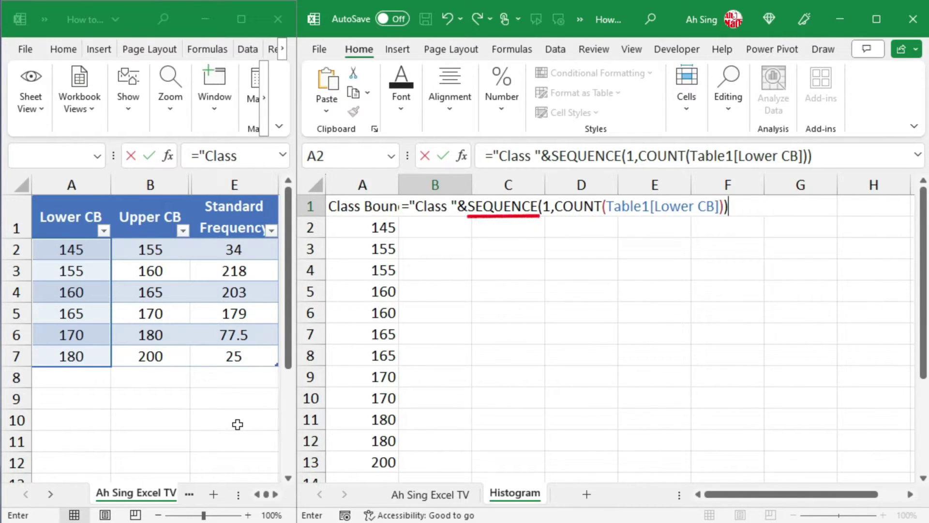
{"action": "key", "text": "Return"}
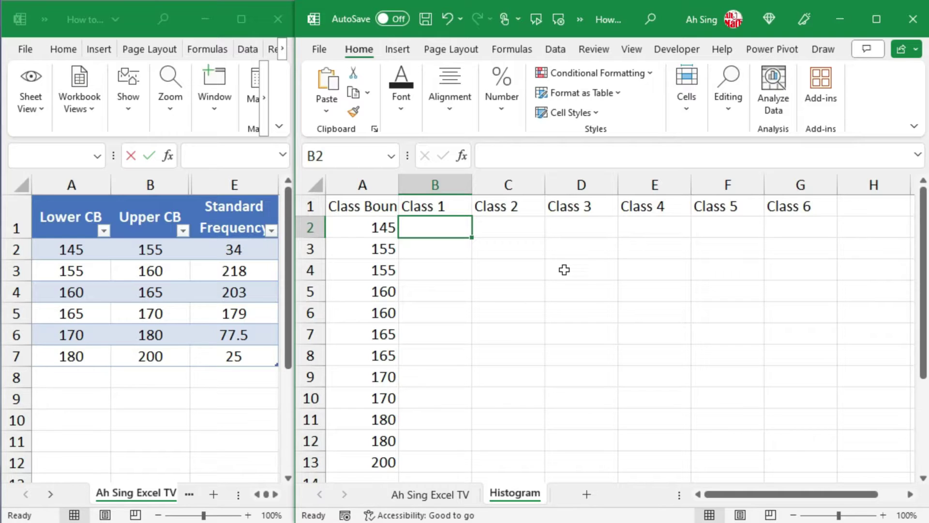
- Start B2's =MAKEARRAY( formula with COUNT(Table1[Lower CB])*2 as the row count
{"action": "type", "text": "=make"}
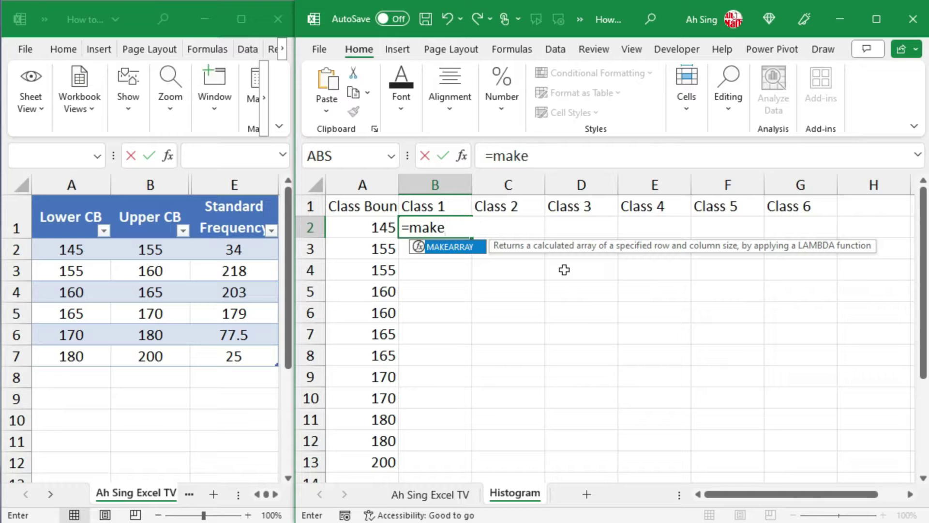
{"action": "key", "text": "Tab"}
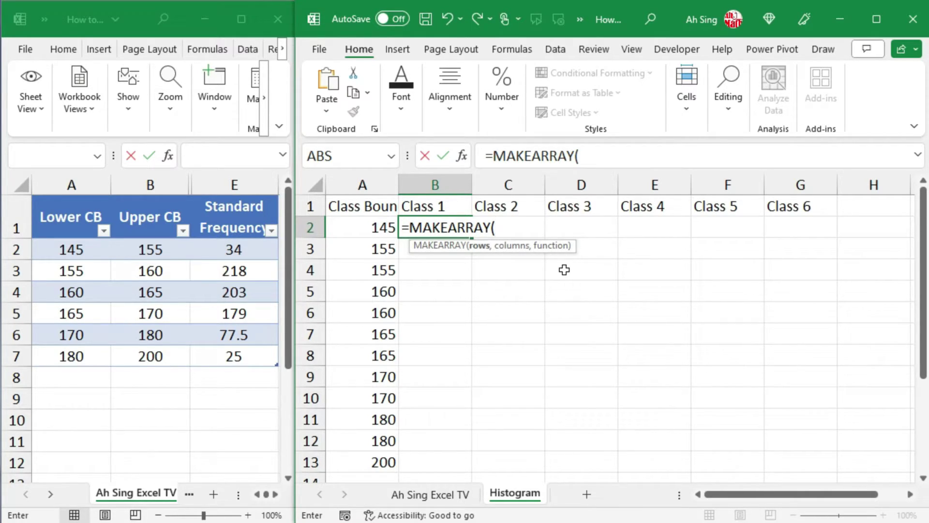
{"action": "type", "text": "count"}
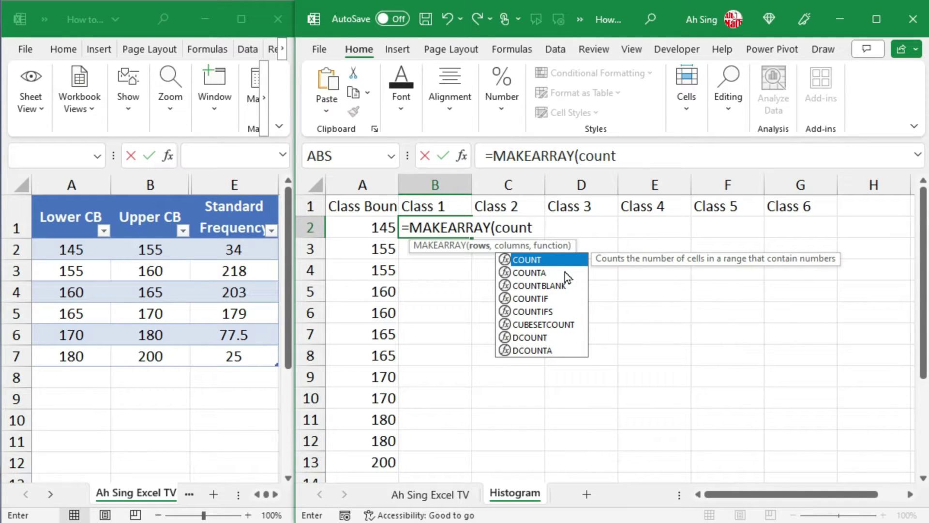
{"action": "key", "text": "Tab"}
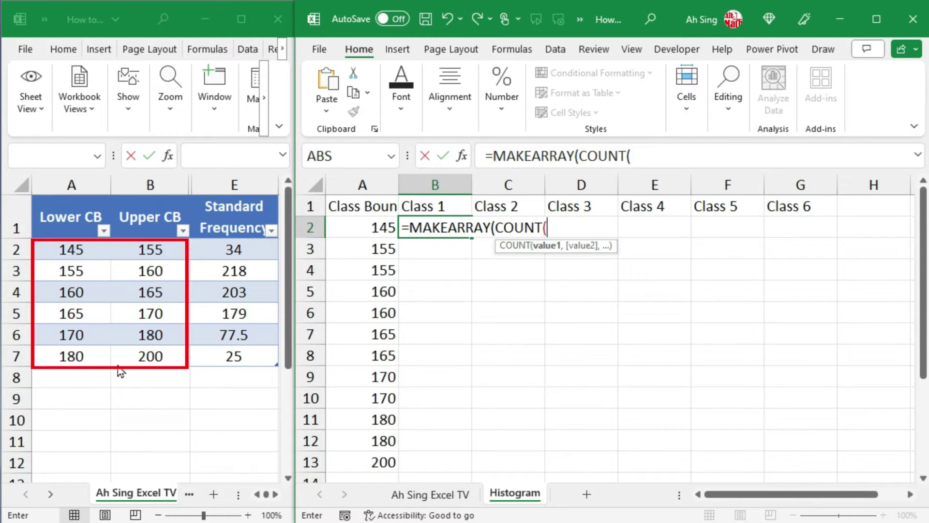
{"action": "left_click", "coordinate": [73, 246]}
{"action": "left_click", "coordinate": [72, 247]}
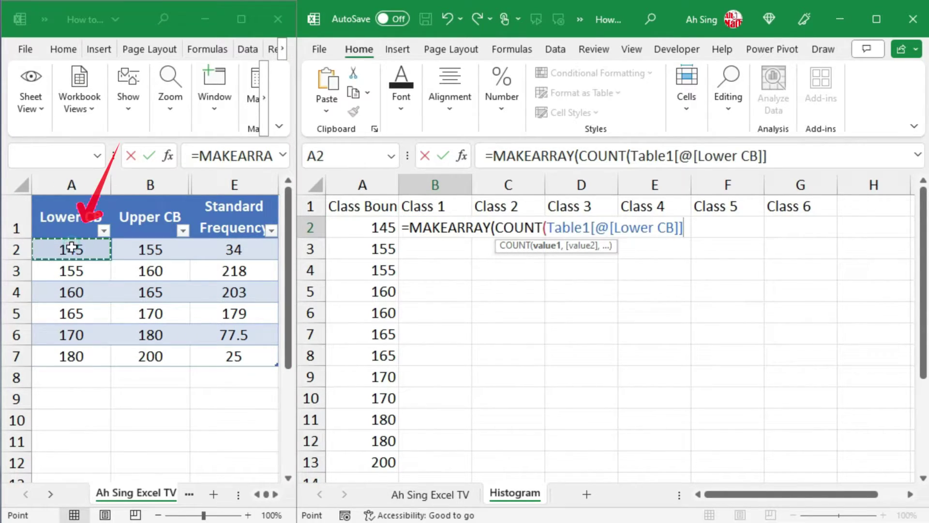
{"action": "left_click_drag", "start_coordinate": [72, 247], "coordinate": [72, 356]}
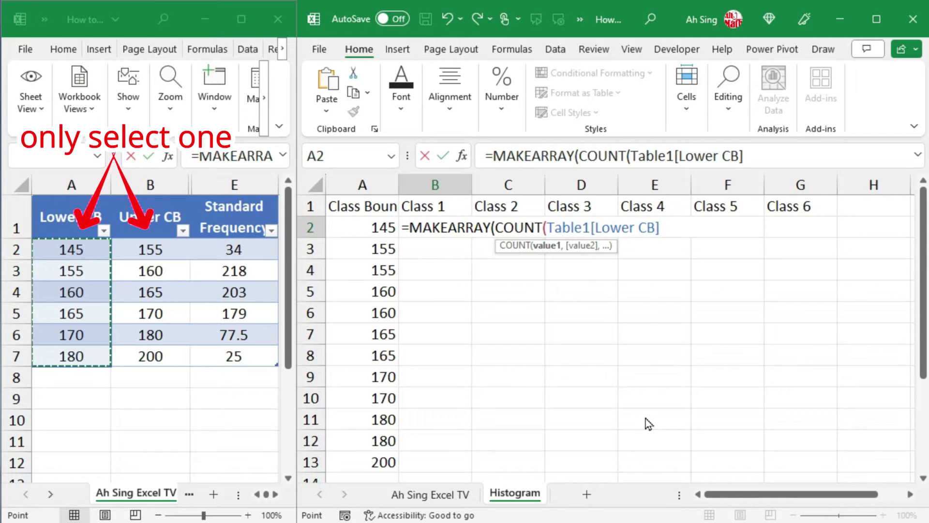
{"action": "type", "text": ")"}
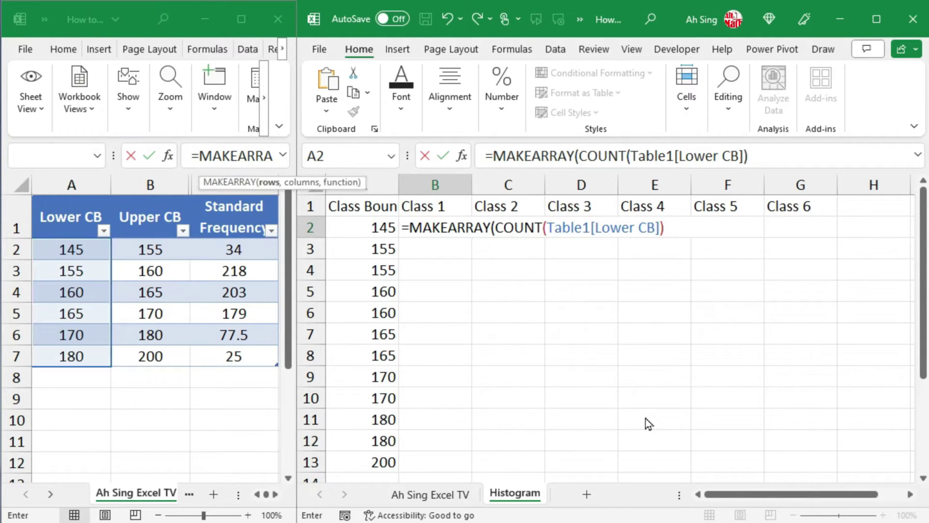
{"action": "type", "text": "*2,"}
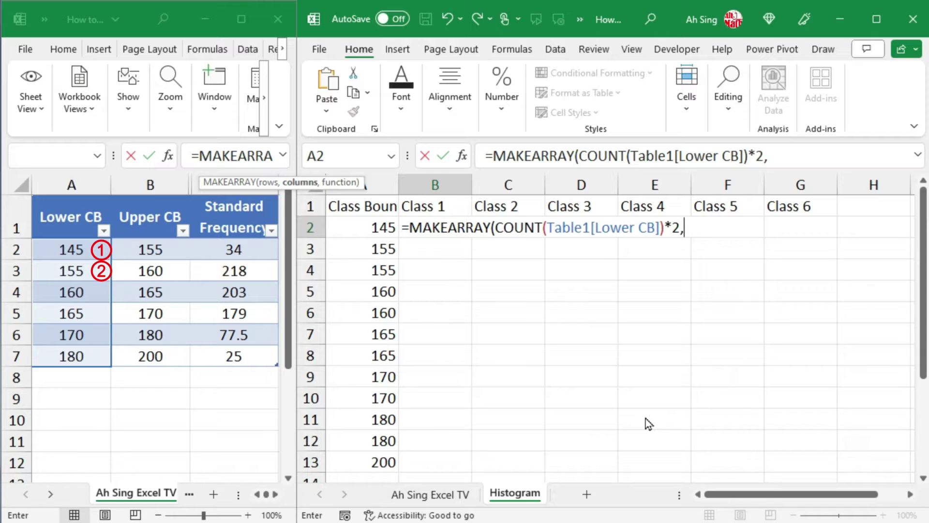
- Add COUNT(Table1[Lower CB]) as the MAKEARRAY column count argument
{"action": "type", "text": "count"}
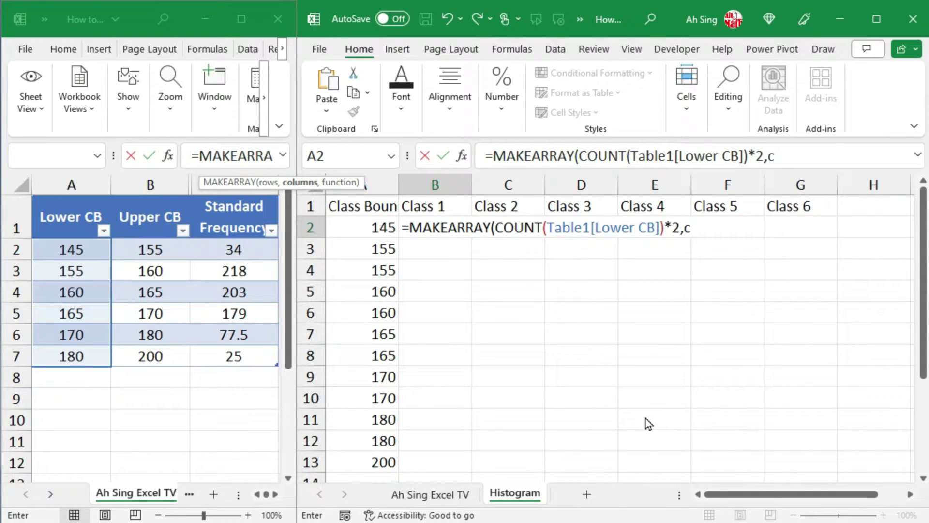
{"action": "key", "text": "Tab"}
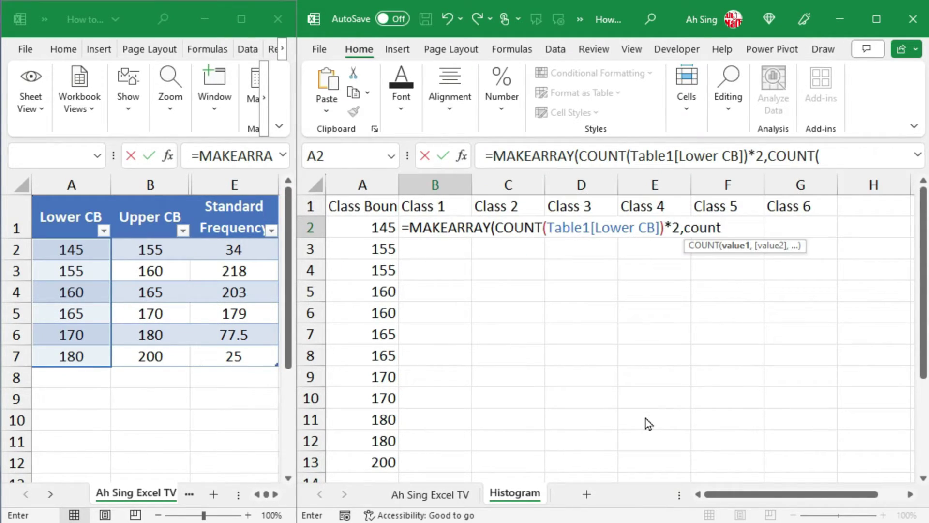
{"action": "left_click_drag", "start_coordinate": [85, 251], "coordinate": [73, 357]}
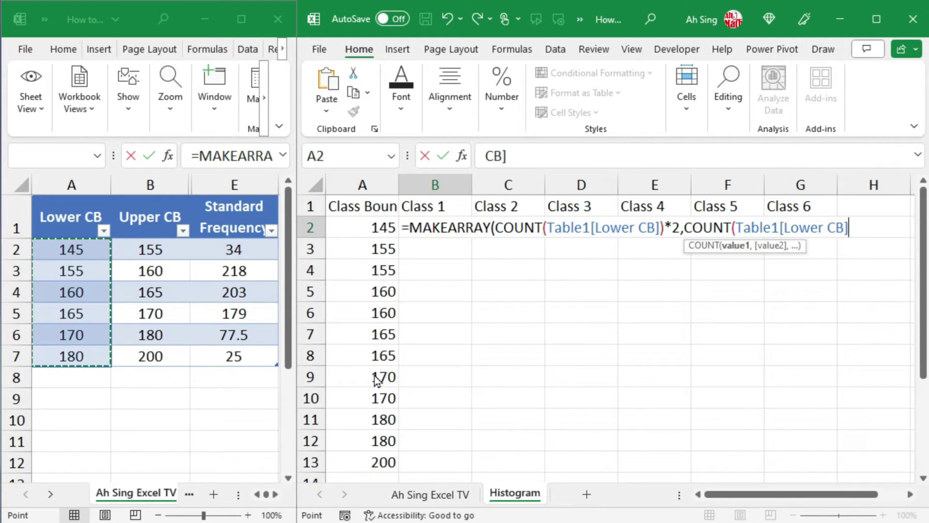
{"action": "type", "text": ")"}
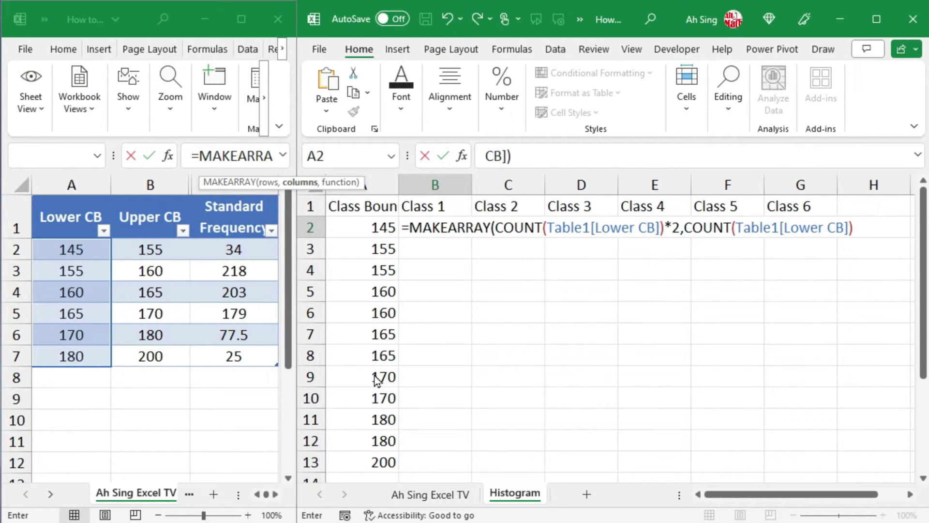
{"action": "type", "text": ","}
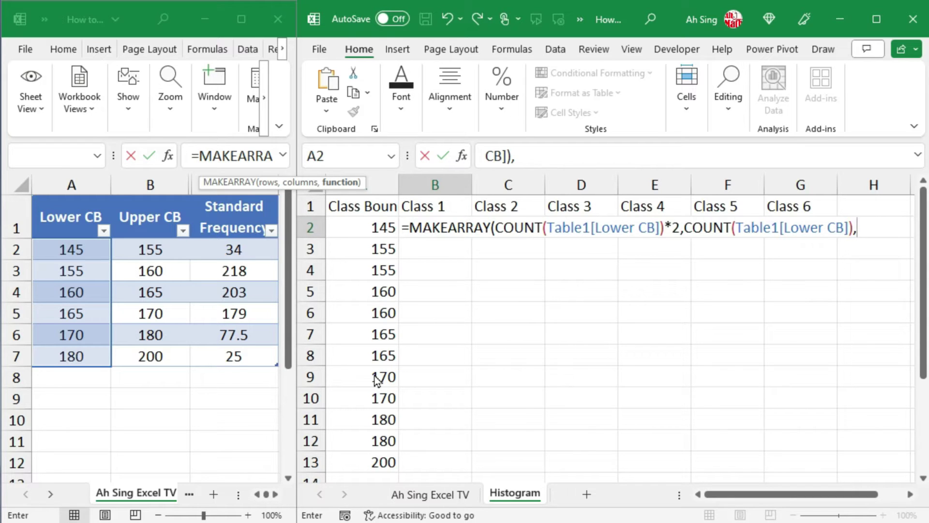
{"action": "type", "text": "lamb"}
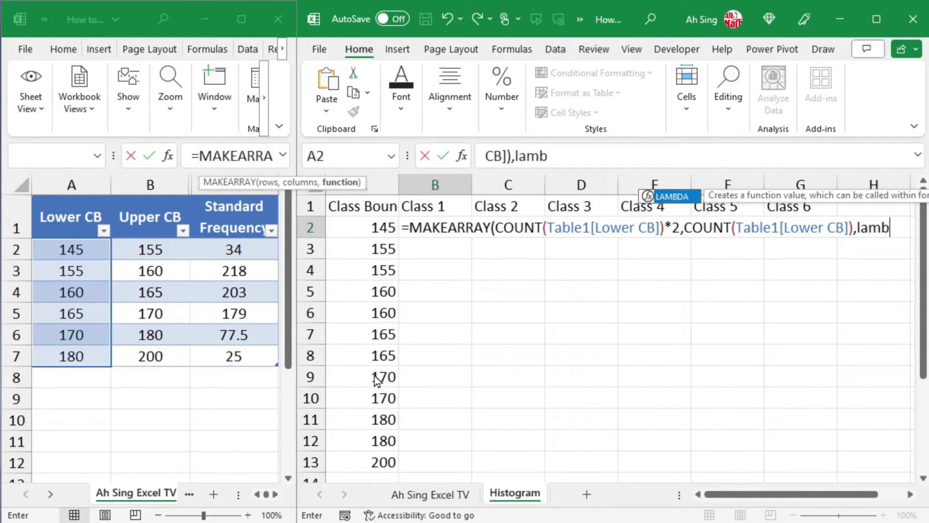
- Continue the formula with LAMBDA(r,c,IF(FLOOR.MATH(r/2)=c as the row–column test
{"action": "key", "text": "Tab"}
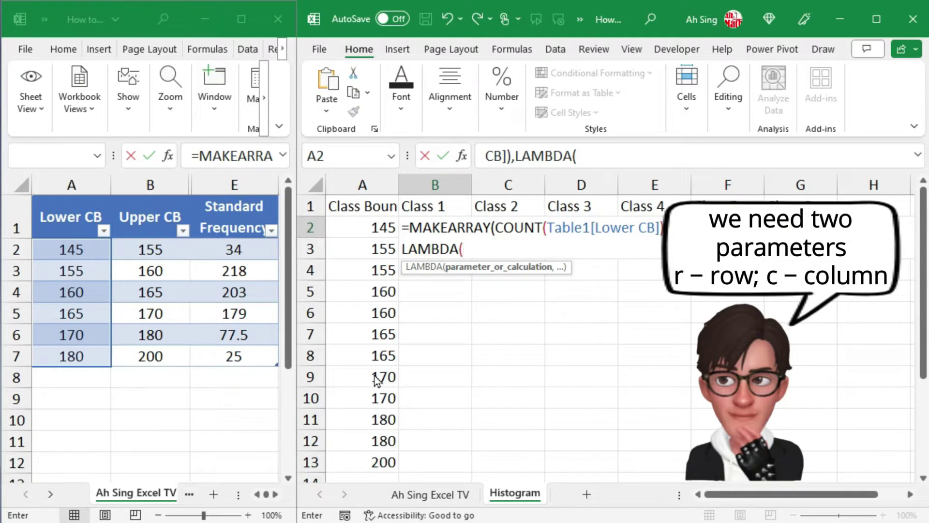
{"action": "type", "text": "r,"}
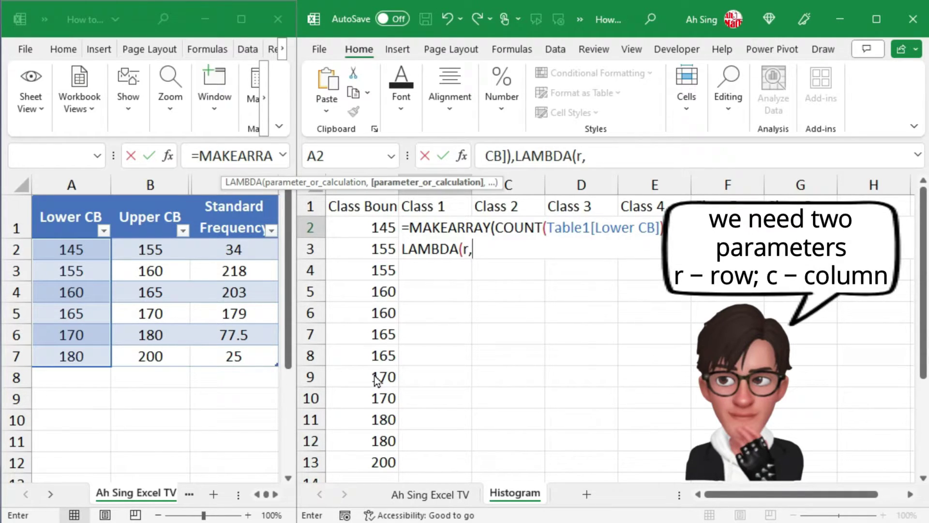
{"action": "type", "text": "c"}
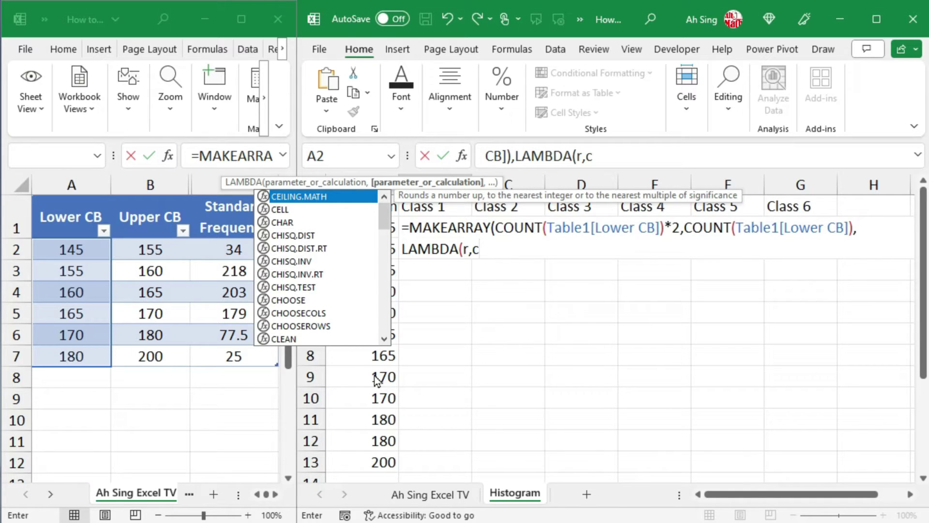
{"action": "type", "text": ","}
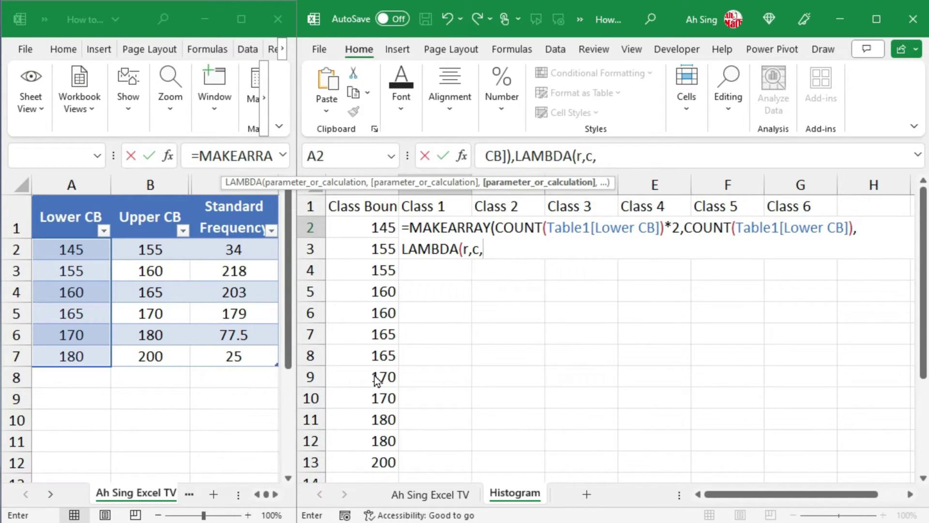
{"action": "type", "text": "if"}
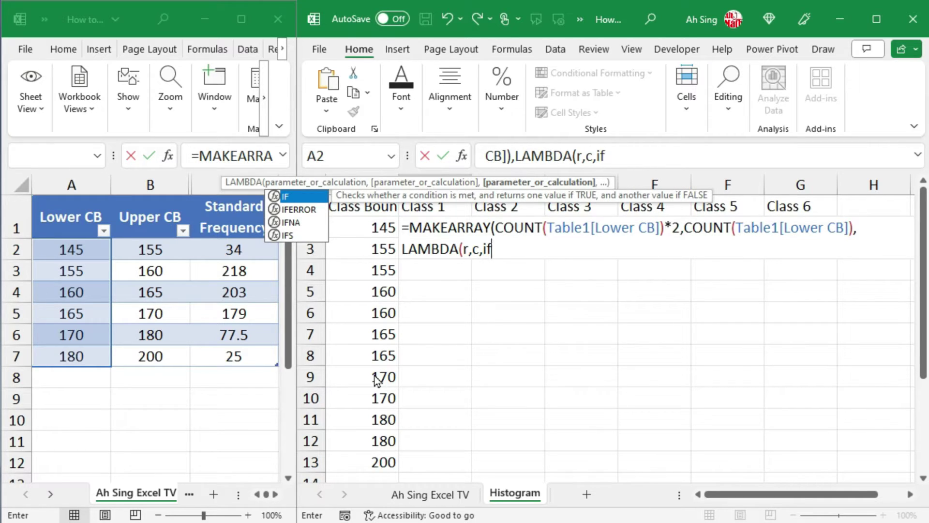
{"action": "key", "text": "Tab"}
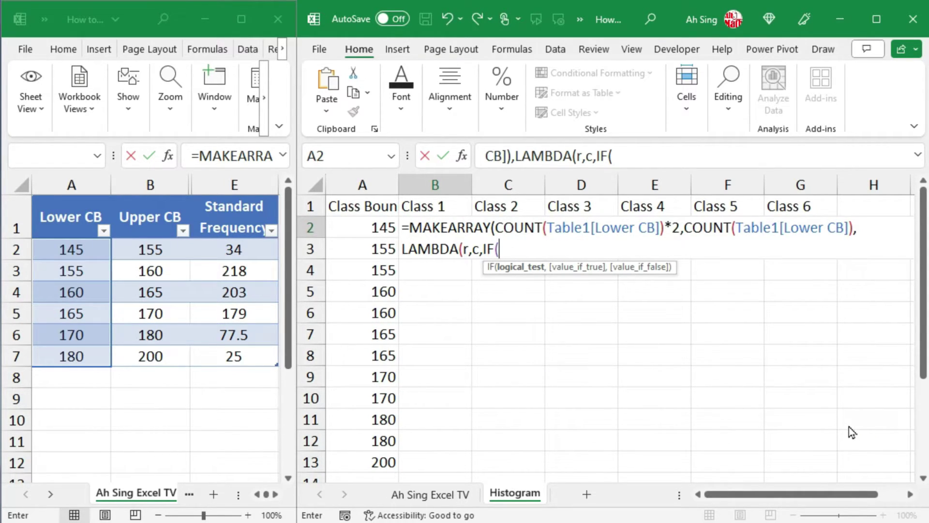
{"action": "type", "text": "floo"}
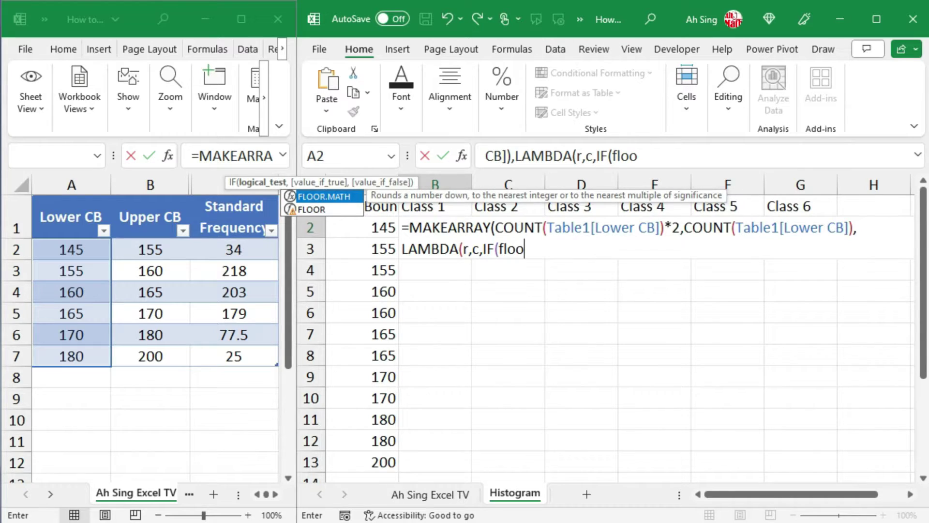
{"action": "key", "text": "Tab"}
{"action": "type", "text": "r/2"}
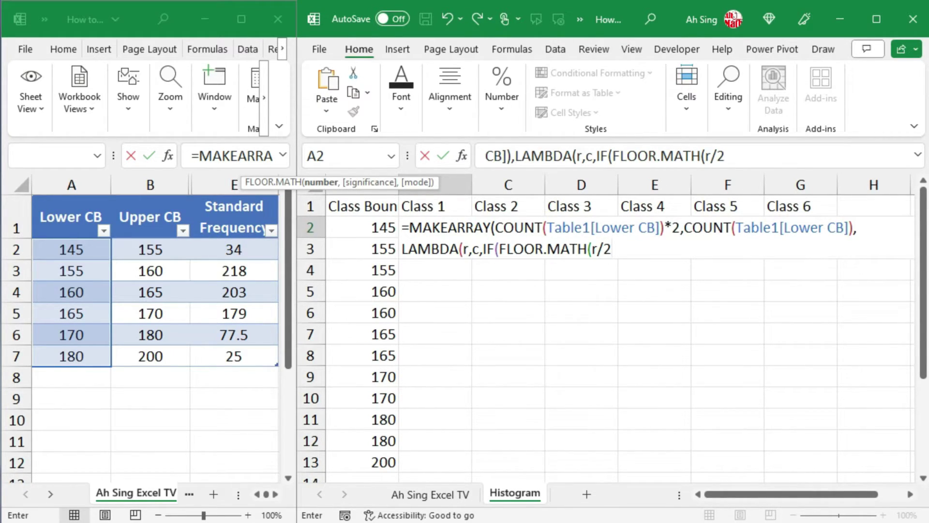
{"action": "type", "text": ")="}
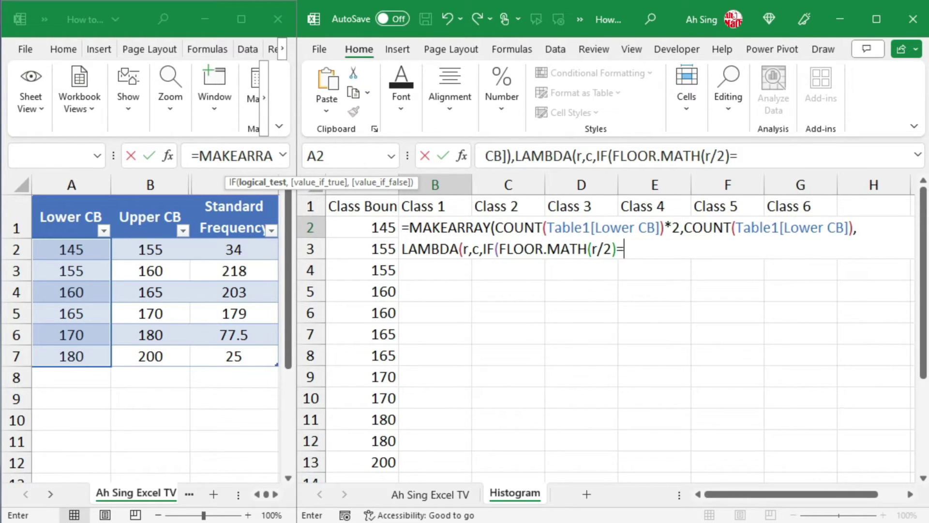
{"action": "type", "text": "c"}
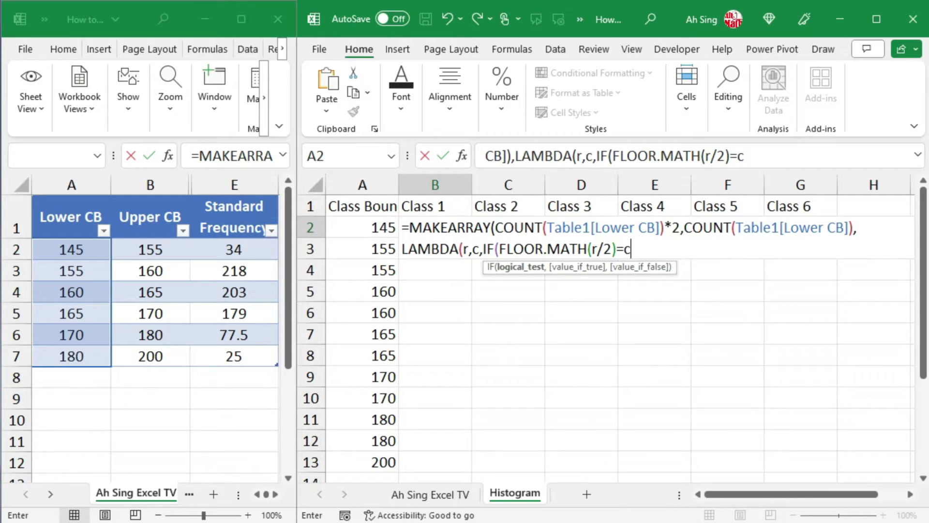
- Change the test to FLOOR.MATH((r+1)/2)=c and return to the formula's end
{"action": "left_click", "coordinate": [595, 249]}
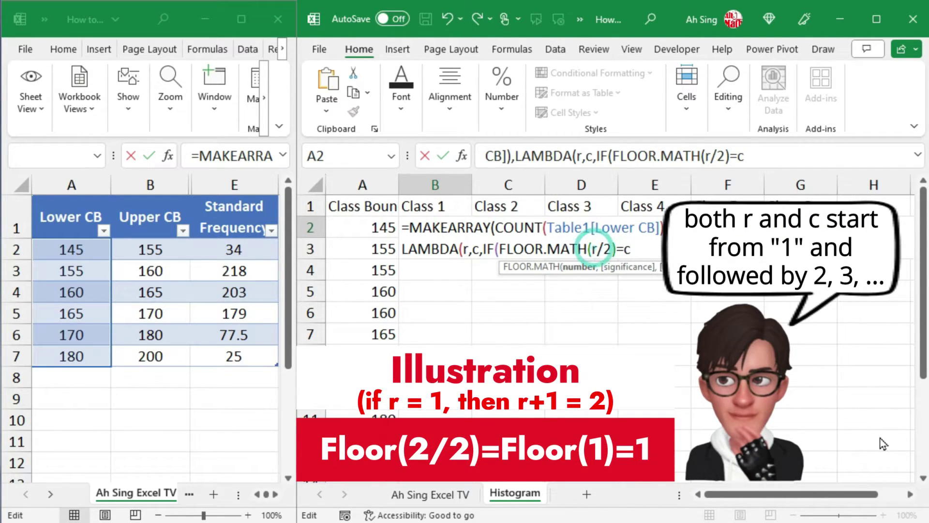
{"action": "type", "text": "("}
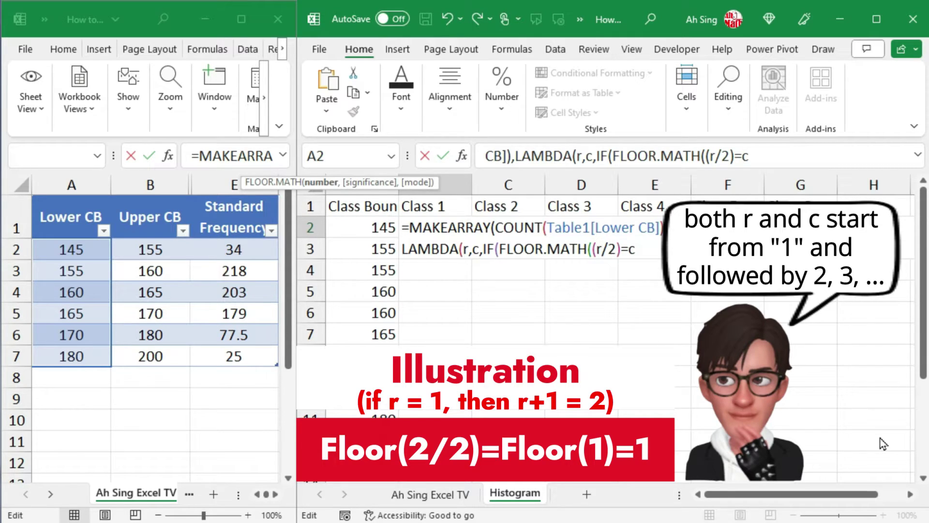
{"action": "type", "text": "+1"}
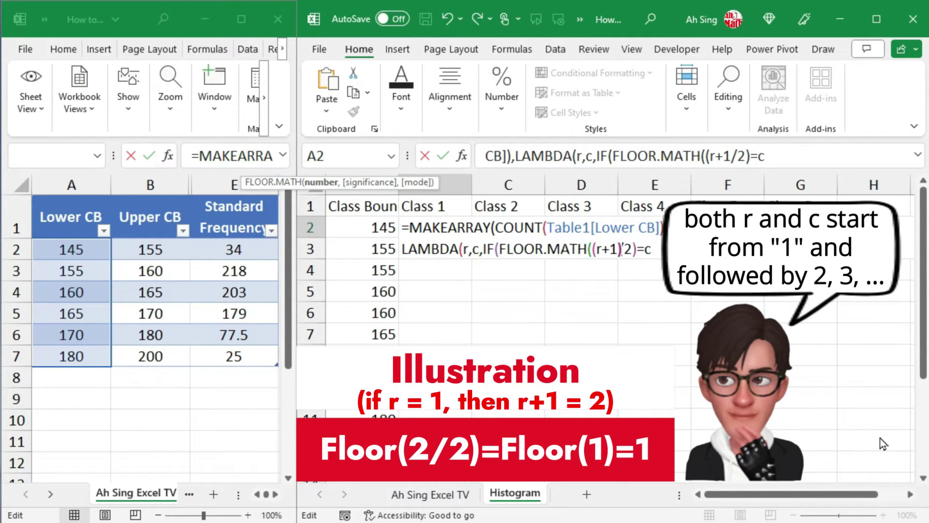
{"action": "type", "text": ")"}
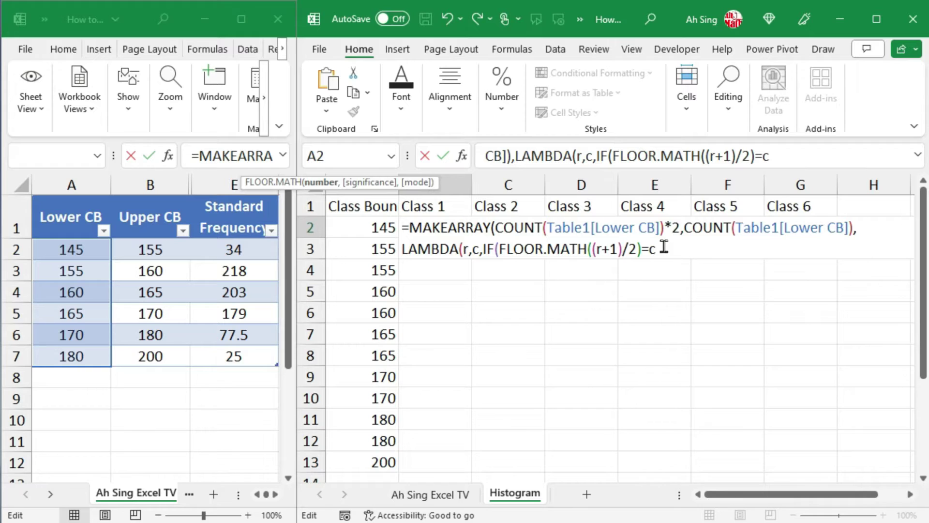
{"action": "type", "text": ","}
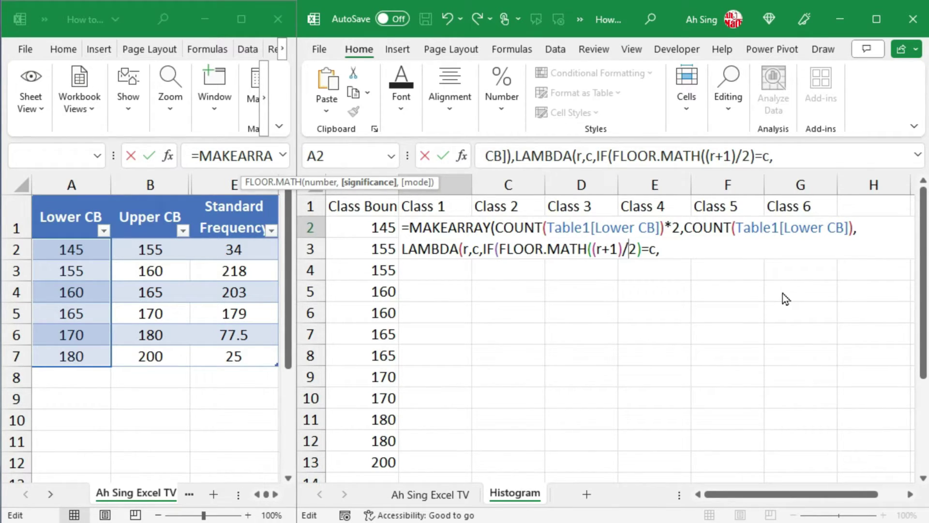
{"action": "key", "text": "End"}
- Build the INDIRECT reference to the Standard Frequency column E, wrapping the column letter in quotes
{"action": "type", "text": "indi"}
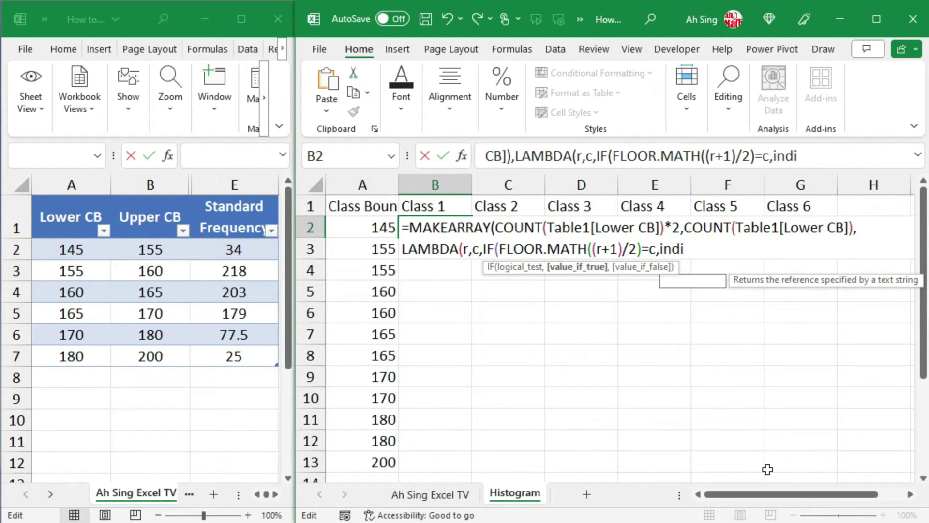
{"action": "key", "text": "Tab"}
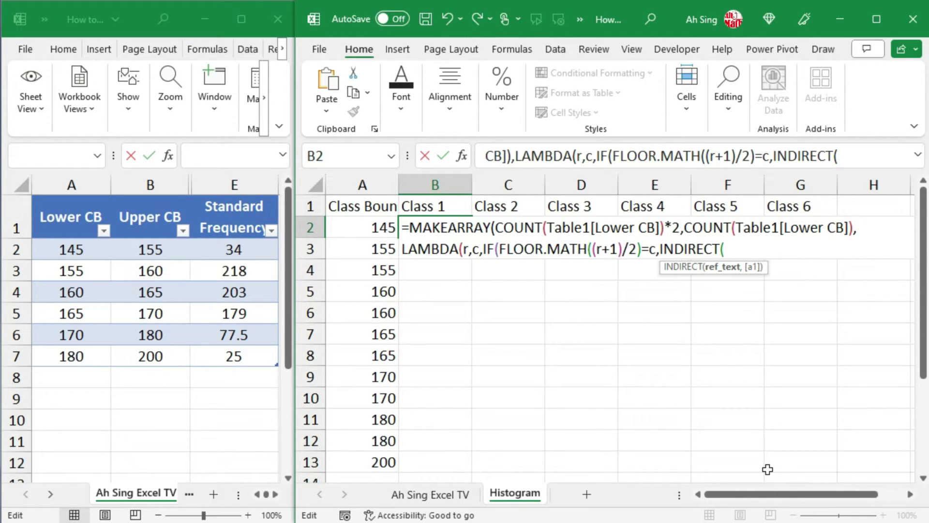
{"action": "left_click", "coordinate": [228, 184]}
{"action": "left_click", "coordinate": [237, 250]}
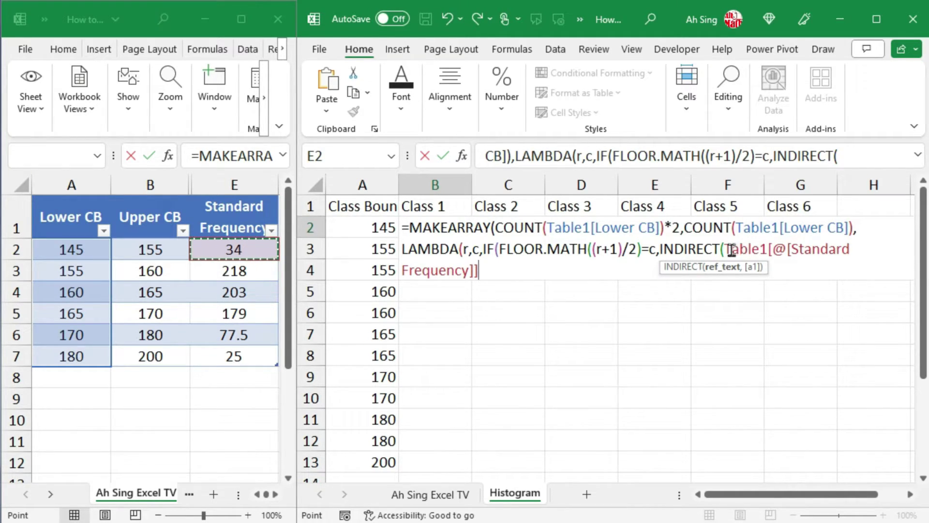
{"action": "left_click", "coordinate": [228, 271]}
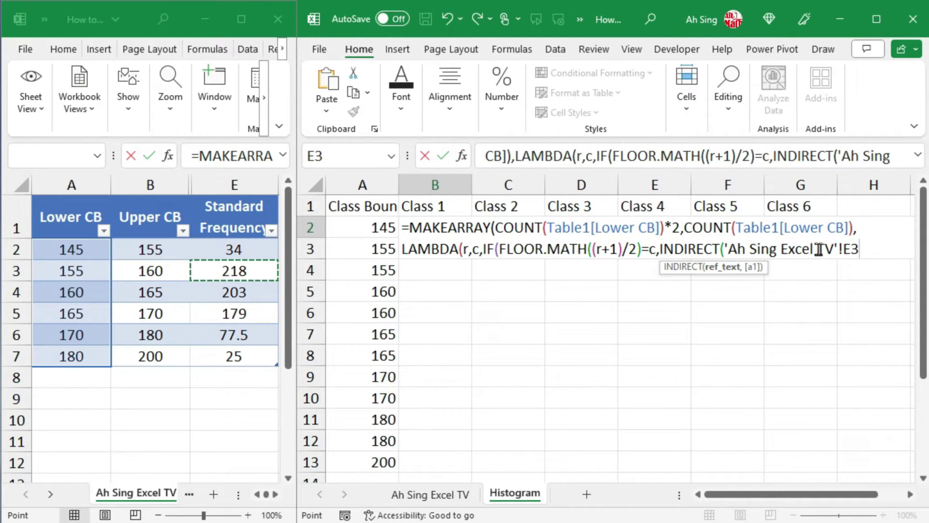
{"action": "left_click", "coordinate": [768, 248]}
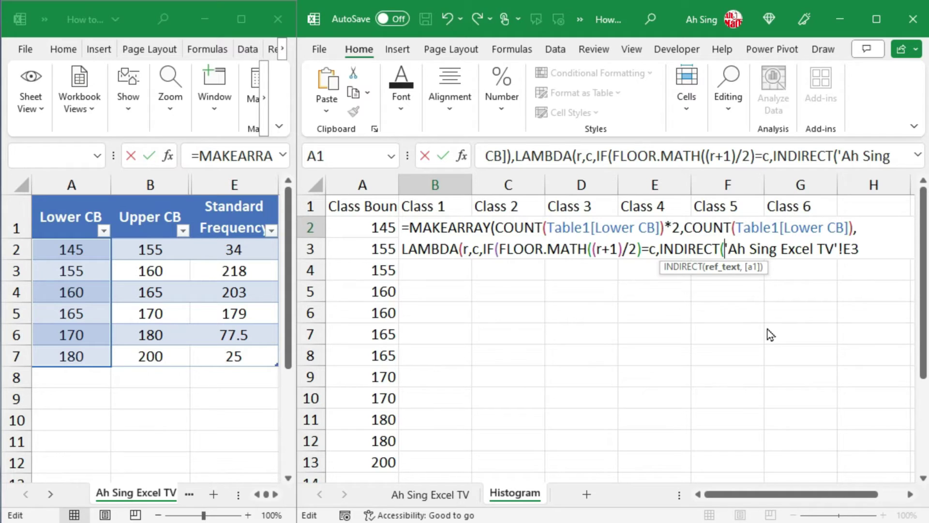
{"action": "type", "text": "\""}
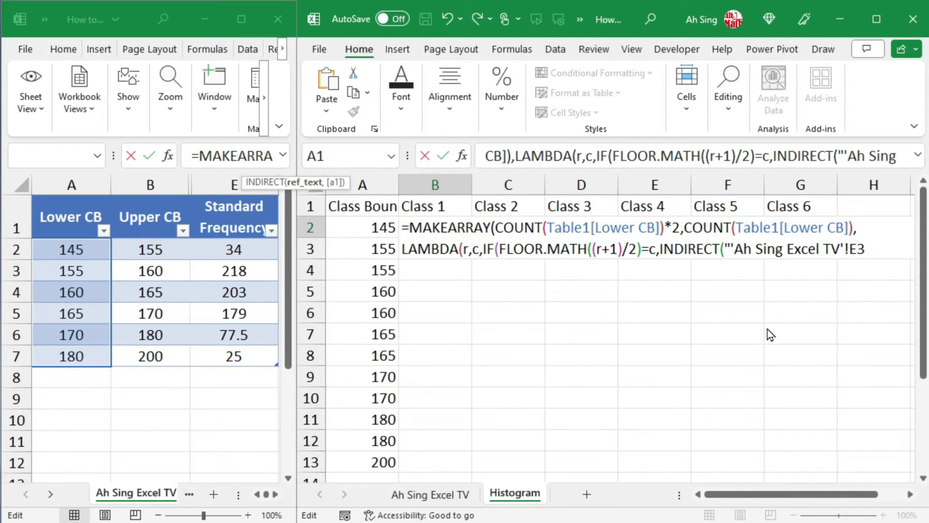
{"action": "left_click", "coordinate": [857, 249]}
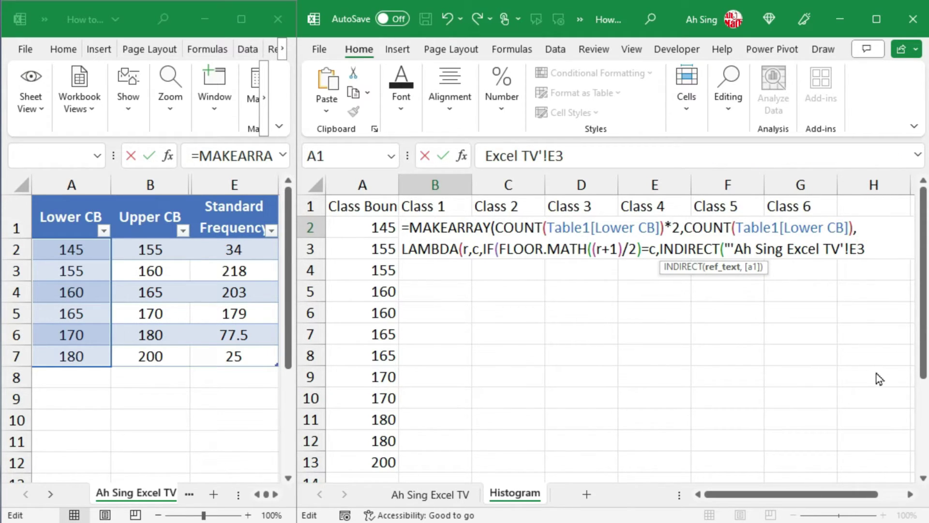
{"action": "key", "text": "ctrl+shift+Left"}
{"action": "key", "text": "ctrl+shift+Left"}
{"action": "key", "text": "ctrl+shift+Left"}
{"action": "key", "text": "ctrl+shift+Left"}
{"action": "key", "text": "ctrl+shift+Left"}
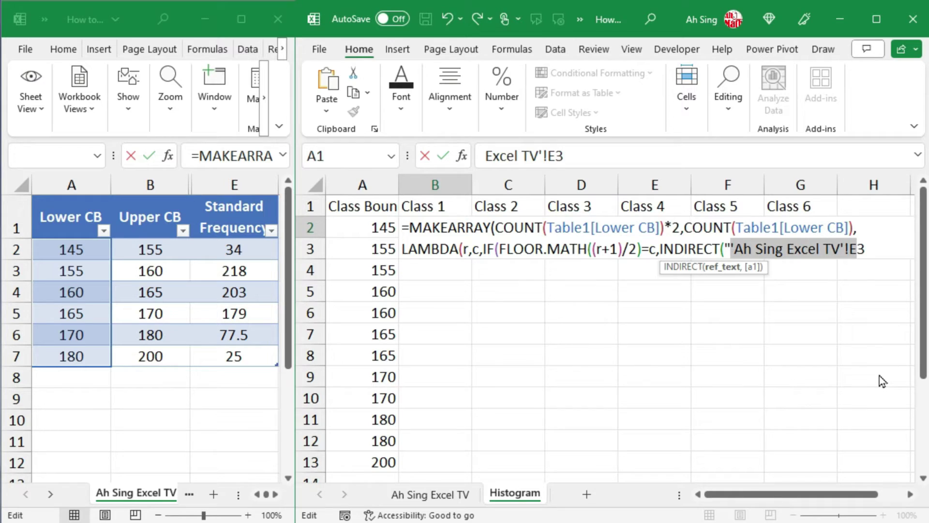
{"action": "left_click", "coordinate": [859, 248]}
{"action": "type", "text": "\""}
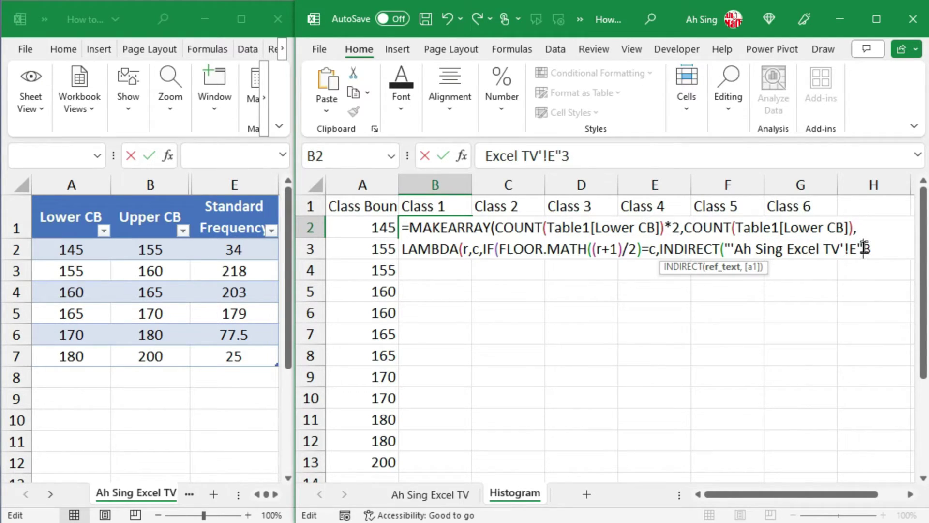
{"action": "key", "text": "Delete"}
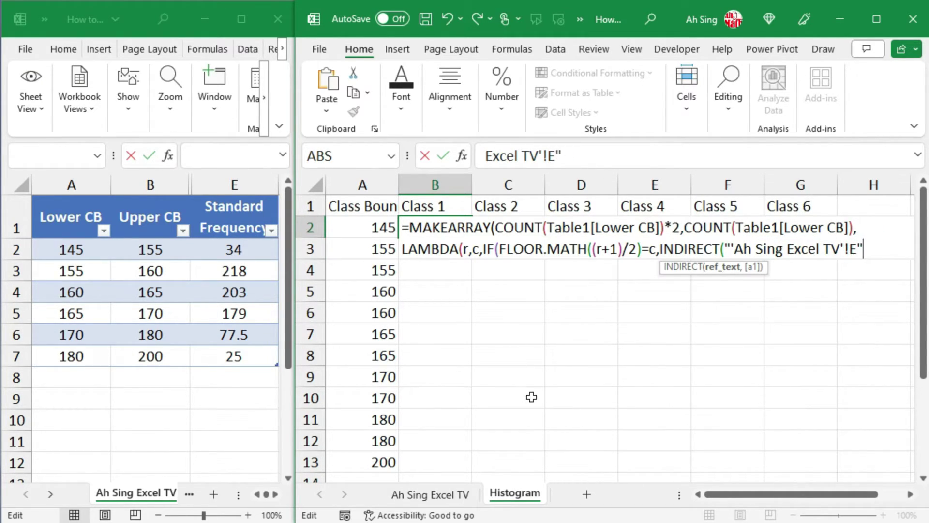
- Append &FLOOR.MATH((r+1)/2)+1),""))) to the MAKEARRAY formula in B2 and commit it
{"action": "type", "text": "&fl"}
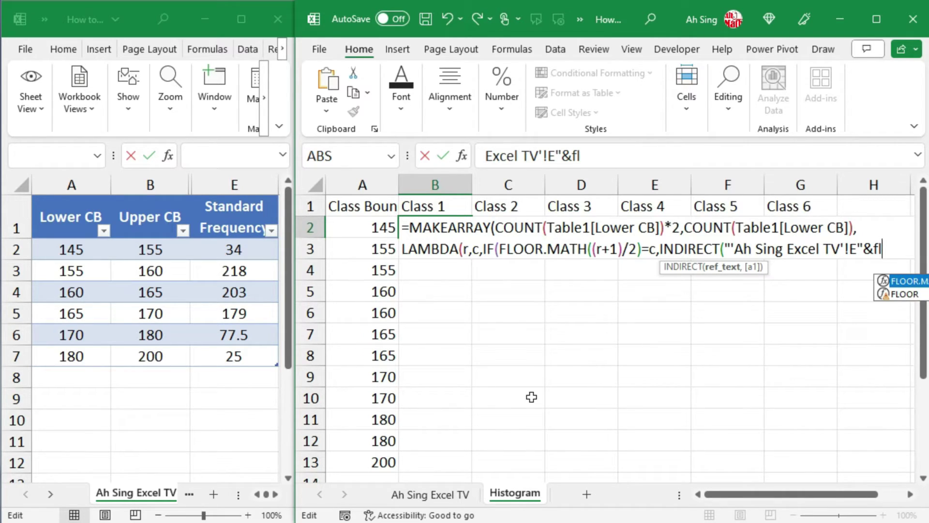
{"action": "key", "text": "Tab"}
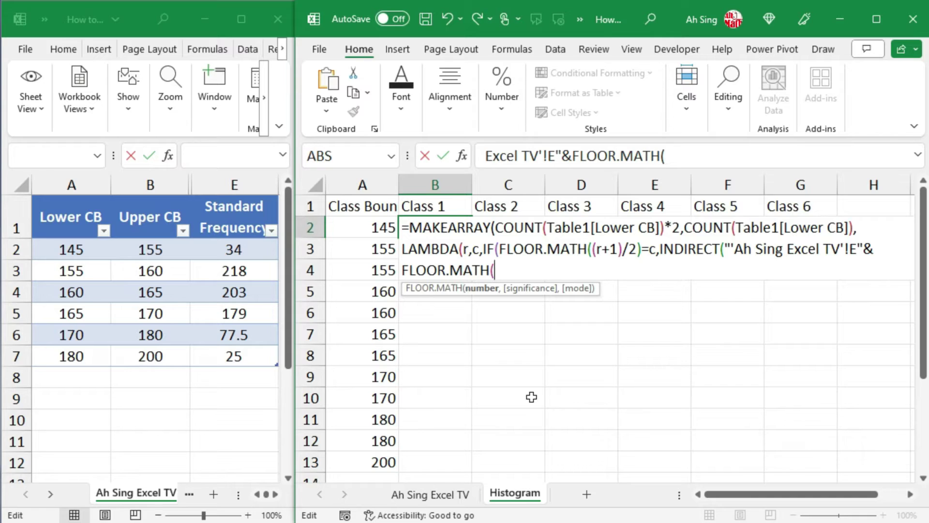
{"action": "type", "text": "(r+1)/2)"}
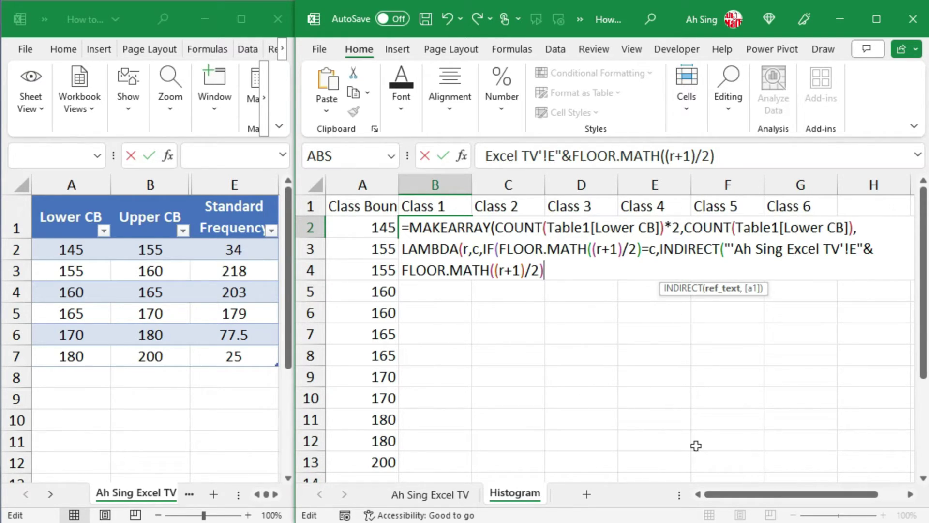
{"action": "type", "text": "+1)"}
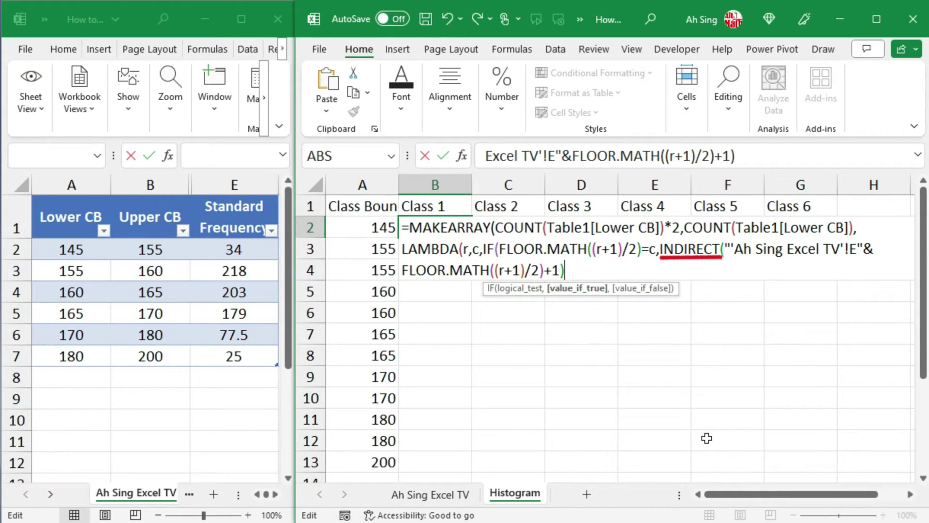
{"action": "type", "text": ","}
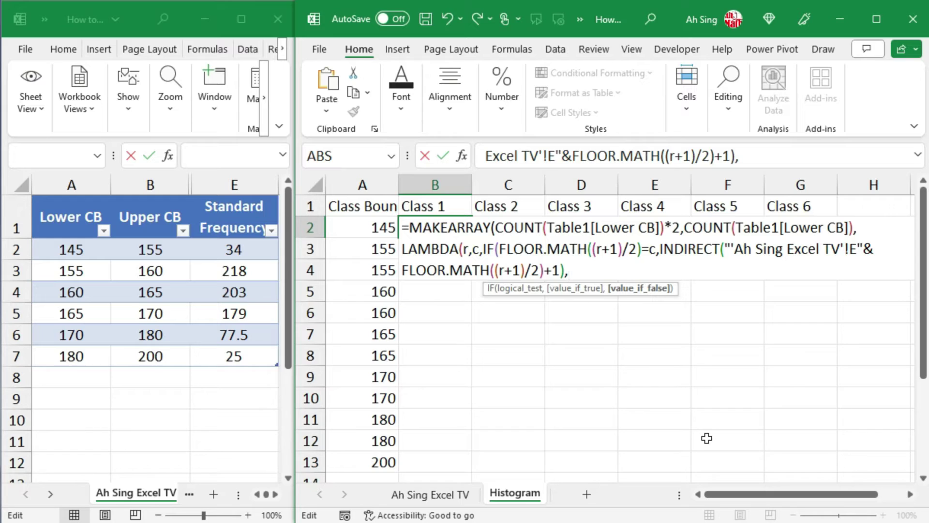
{"action": "type", "text": "\"\")"}
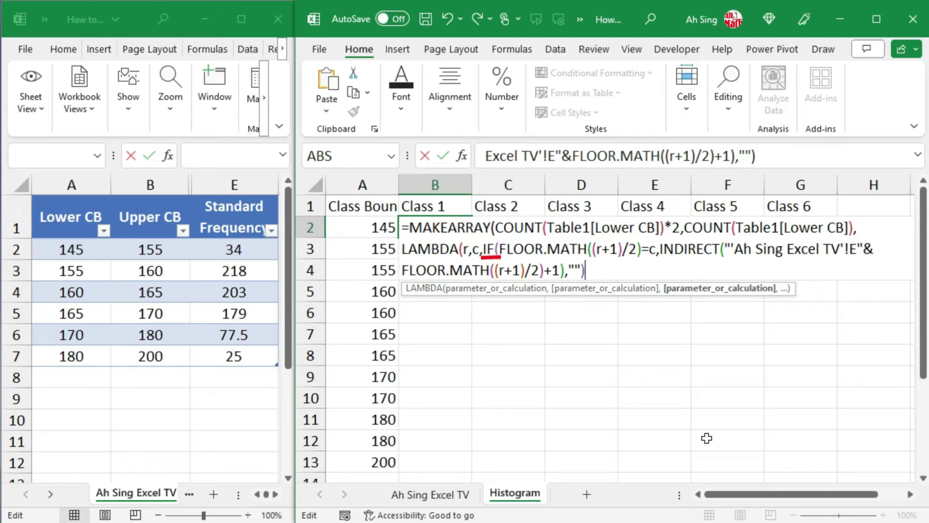
{"action": "type", "text": ")"}
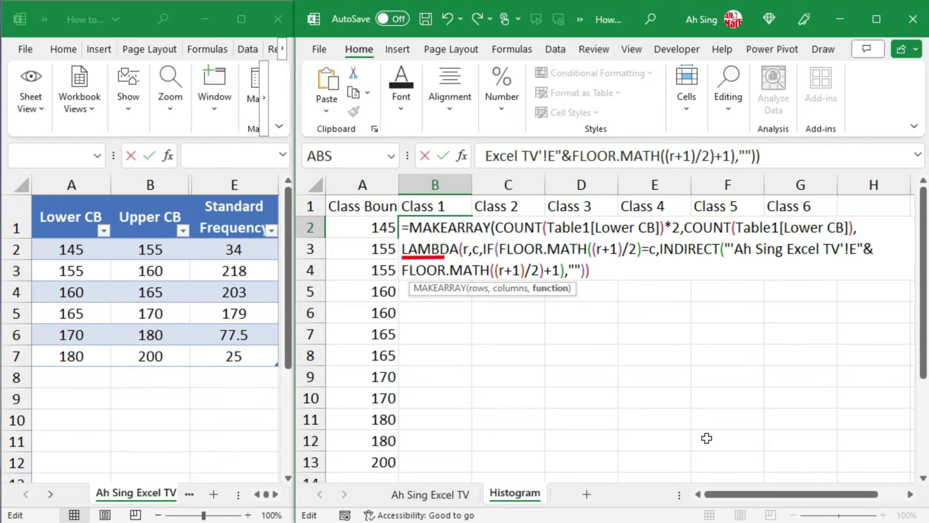
{"action": "type", "text": ")"}
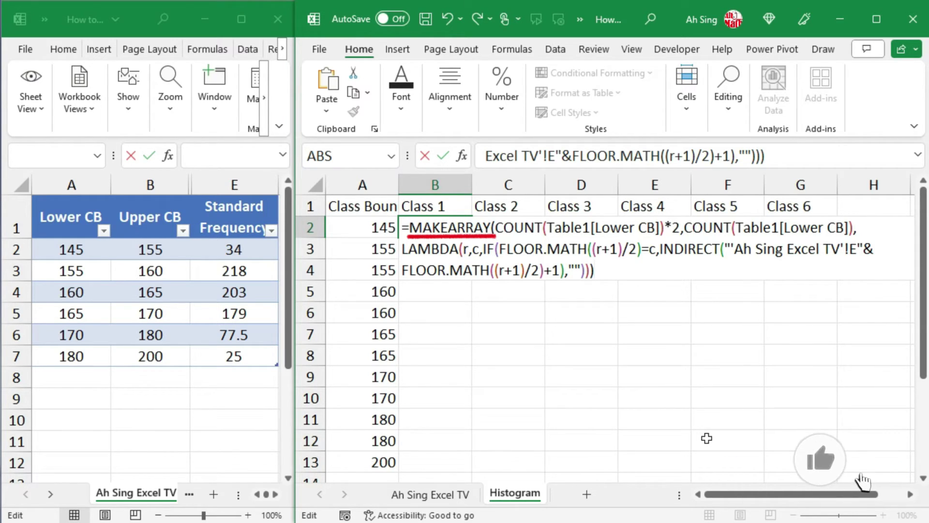
{"action": "key", "text": "Return"}
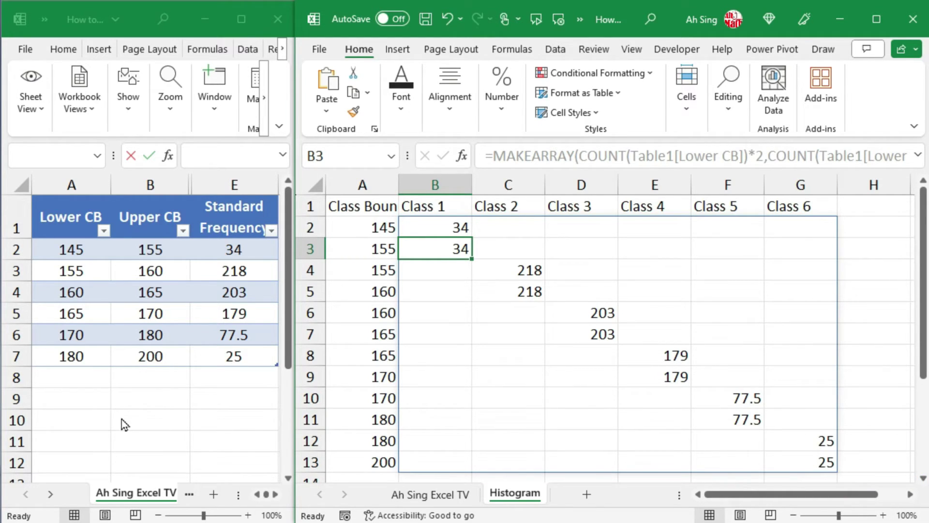
{"action": "left_click", "coordinate": [70, 376]}
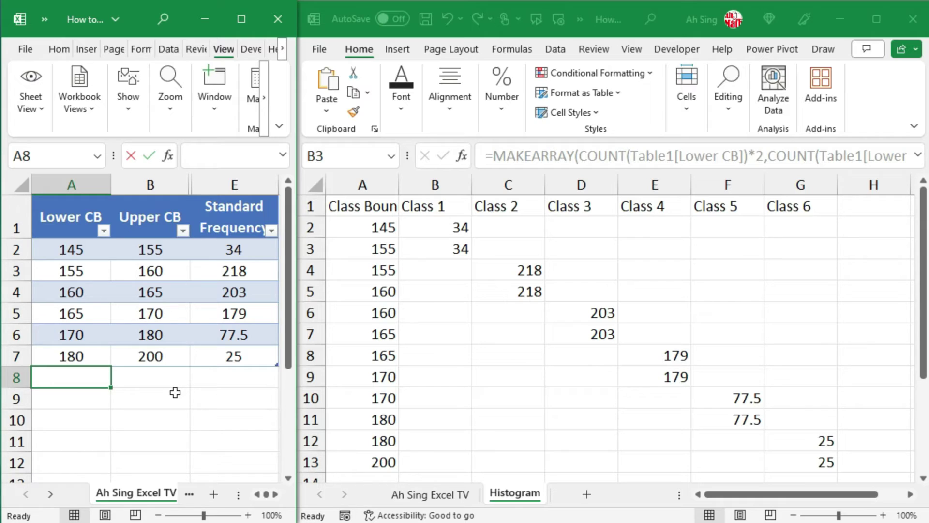
{"action": "type", "text": "2"}
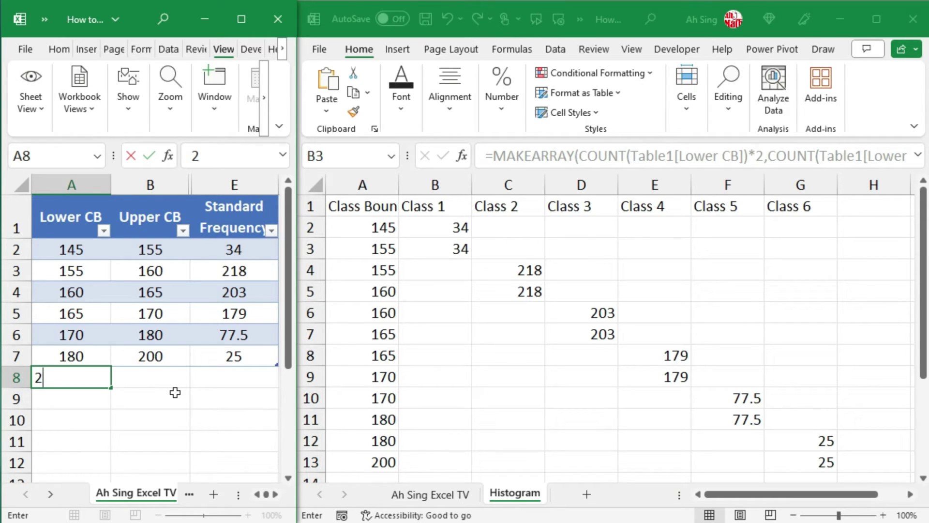
{"action": "type", "text": "00"}
{"action": "key", "text": "Return"}
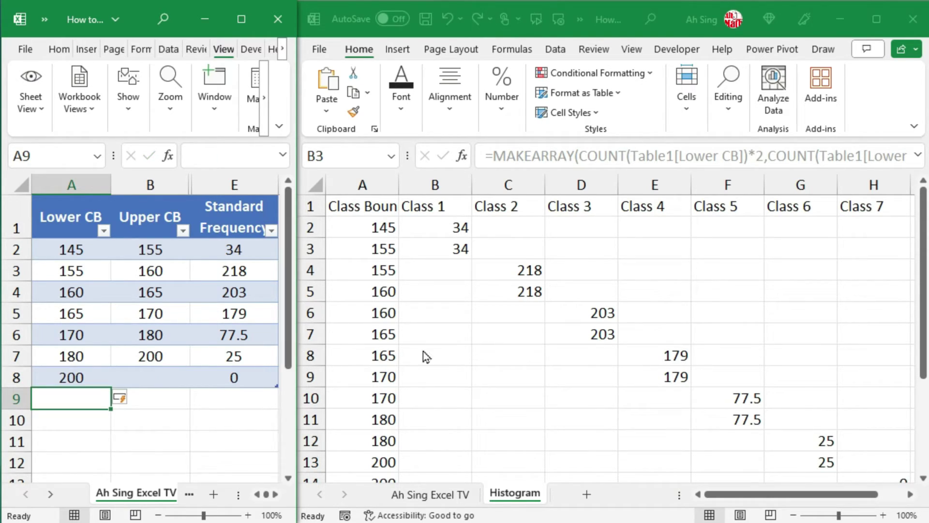
{"action": "left_click", "coordinate": [435, 356]}
{"action": "scroll", "coordinate": [495, 356], "scroll_direction": "down", "scroll_amount": 1}
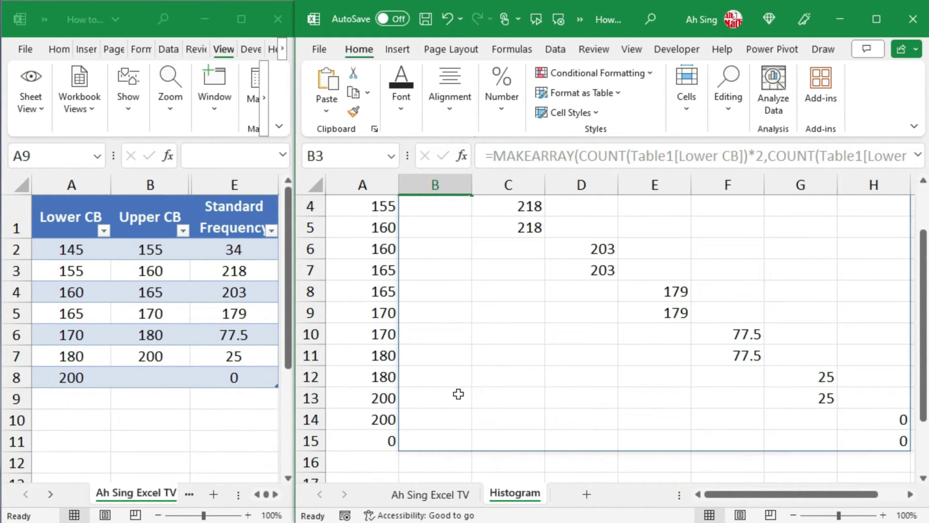
{"action": "key", "text": "ctrl+z"}
{"action": "scroll", "coordinate": [499, 334], "scroll_direction": "up", "scroll_amount": 1}
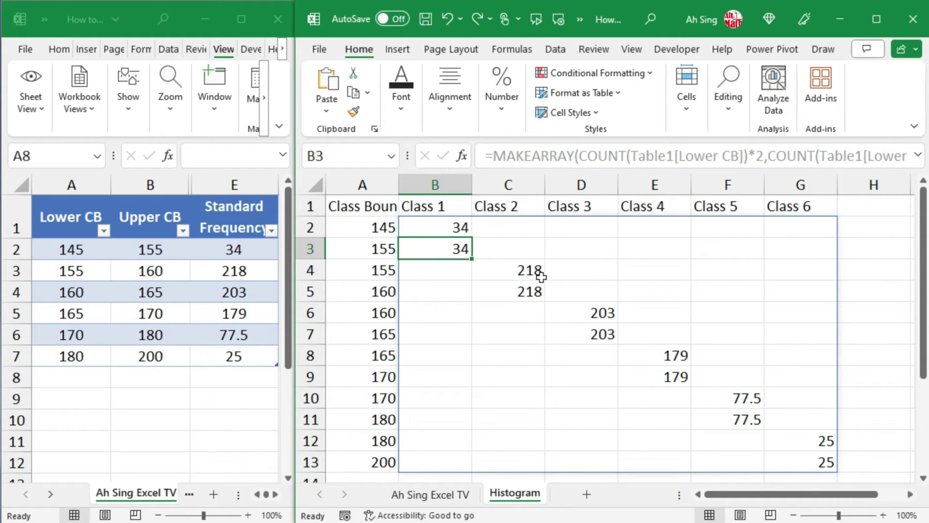
- Close the second window and insert a 2-D stacked area chart of B2:B13 on the Histogram sheet
{"action": "left_click", "coordinate": [912, 19]}
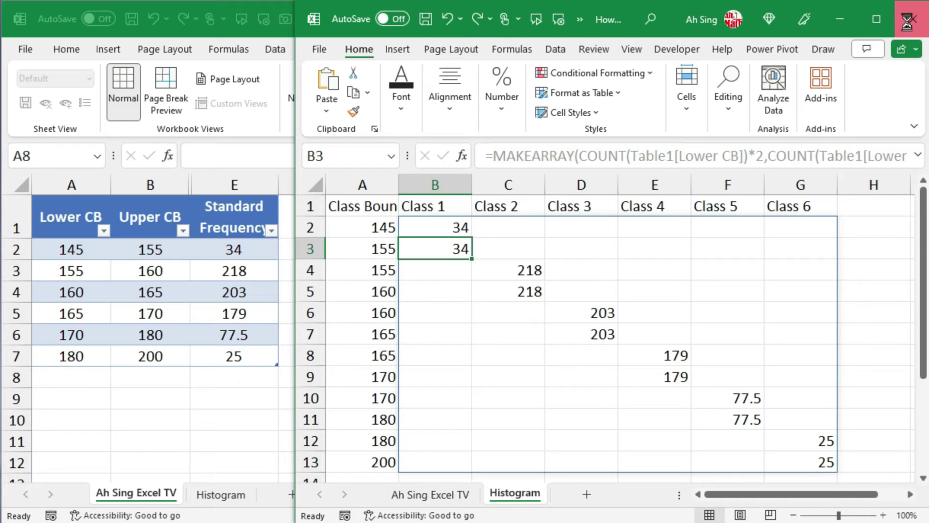
{"action": "left_click", "coordinate": [234, 499]}
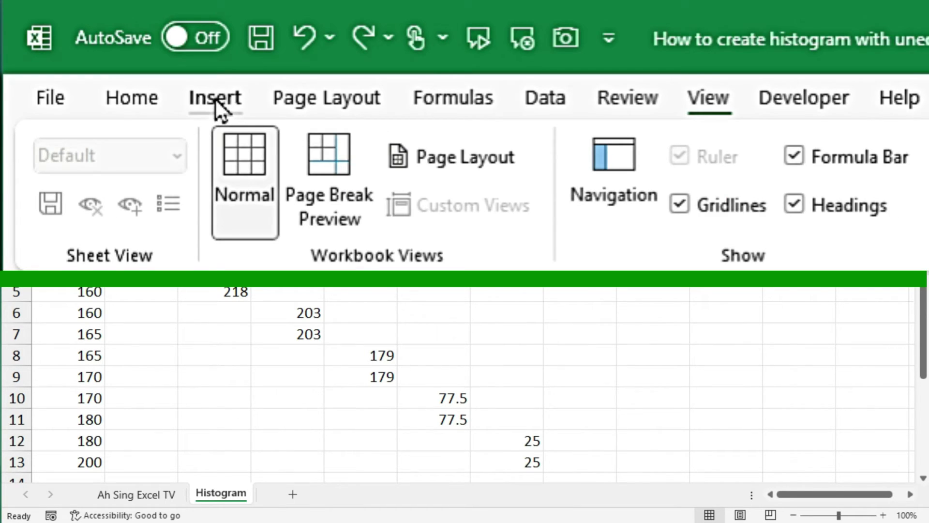
{"action": "left_click", "coordinate": [216, 100]}
{"action": "left_click_drag", "start_coordinate": [145, 225], "coordinate": [173, 460]}
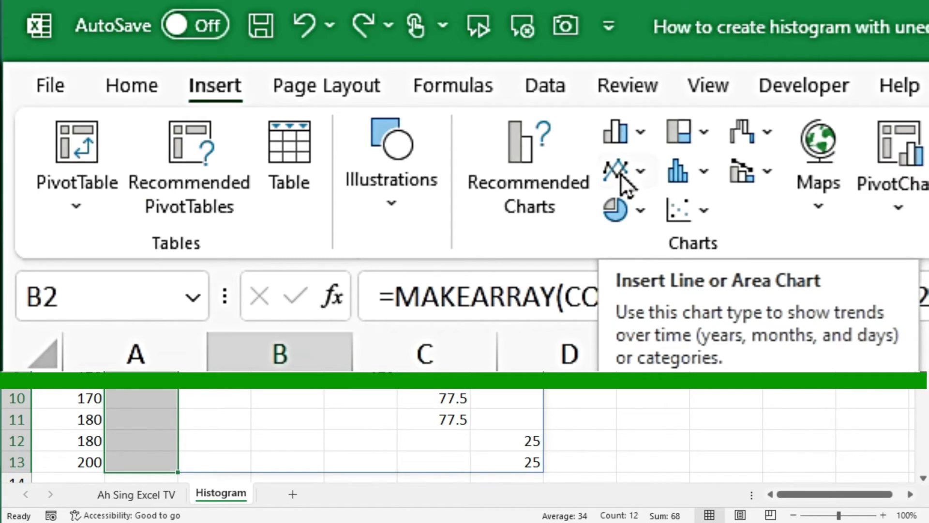
{"action": "left_click", "coordinate": [619, 175]}
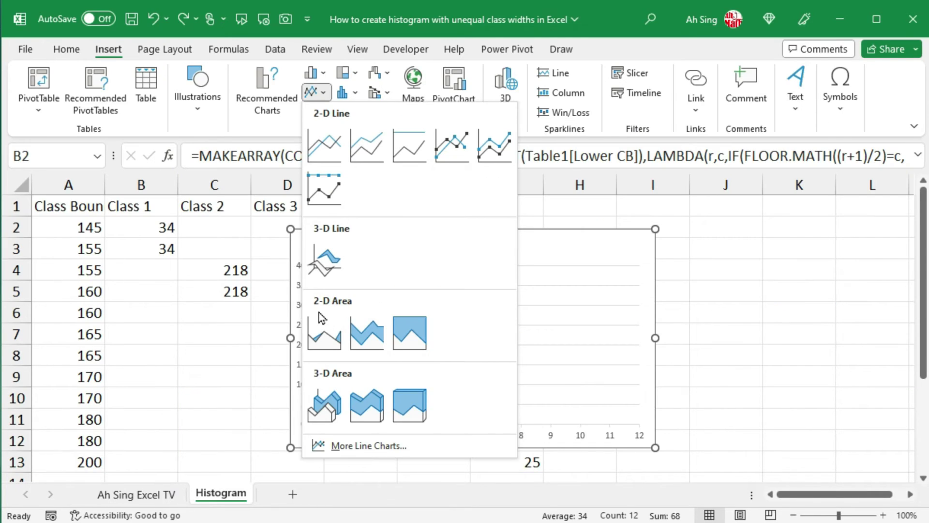
{"action": "left_click", "coordinate": [368, 339]}
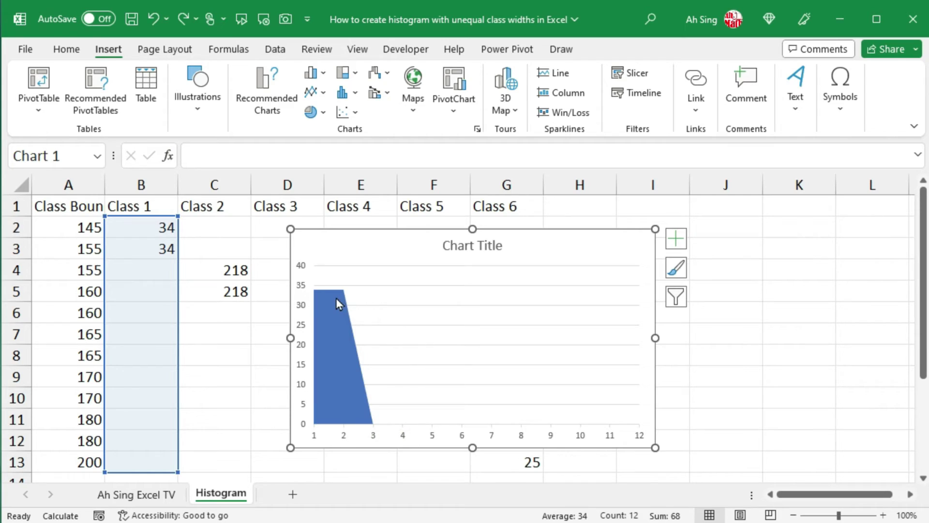
- In Select Data, add the Class 2 (C2:C13) and Class 3 (D2:D13) columns as new series
{"action": "right_click", "coordinate": [422, 325]}
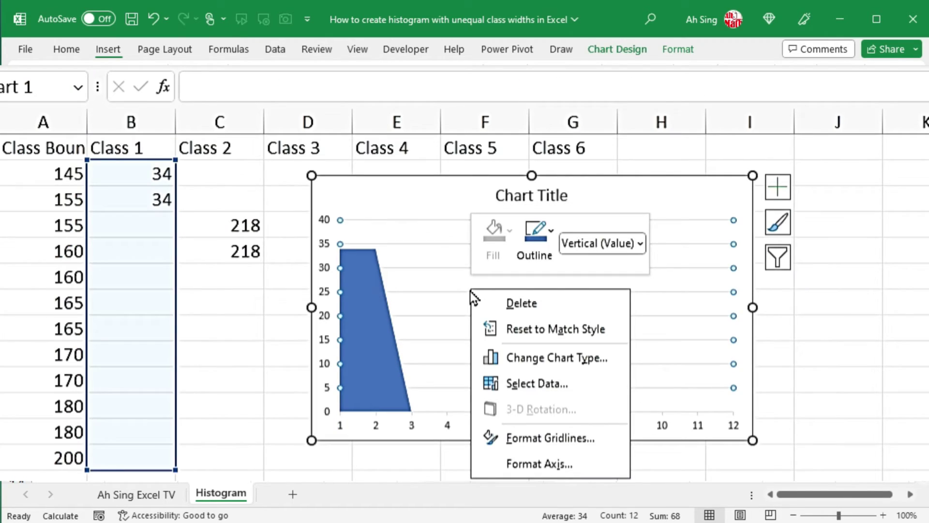
{"action": "left_click", "coordinate": [524, 388]}
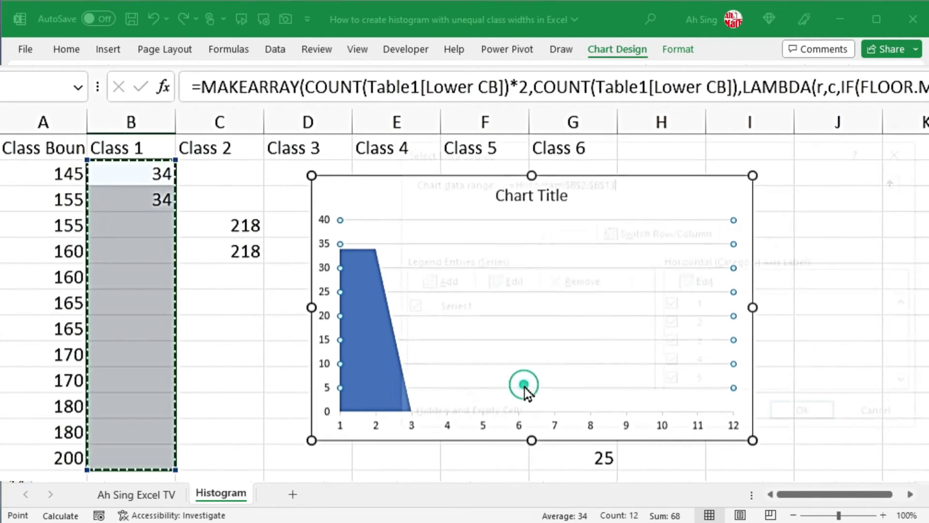
{"action": "left_click", "coordinate": [428, 282]}
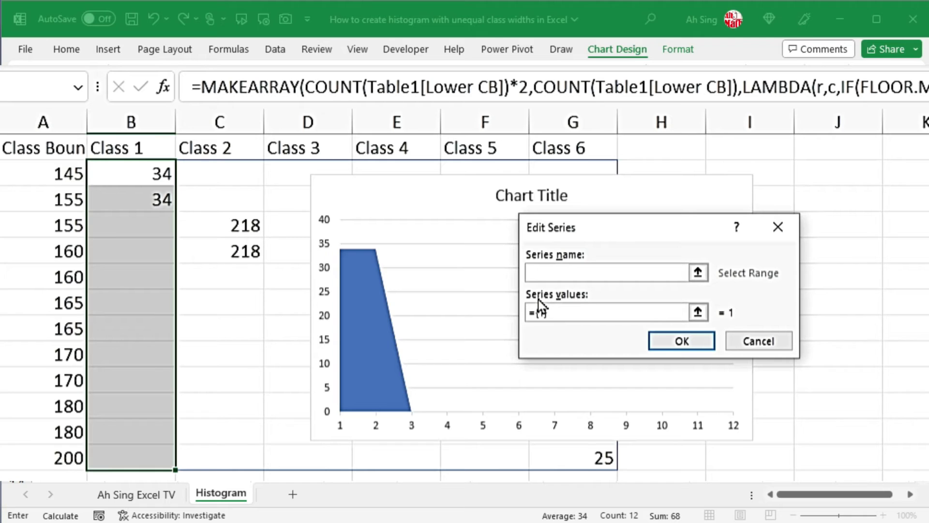
{"action": "left_click", "coordinate": [698, 313]}
{"action": "left_click_drag", "start_coordinate": [222, 171], "coordinate": [235, 458]}
{"action": "left_click", "coordinate": [782, 261]}
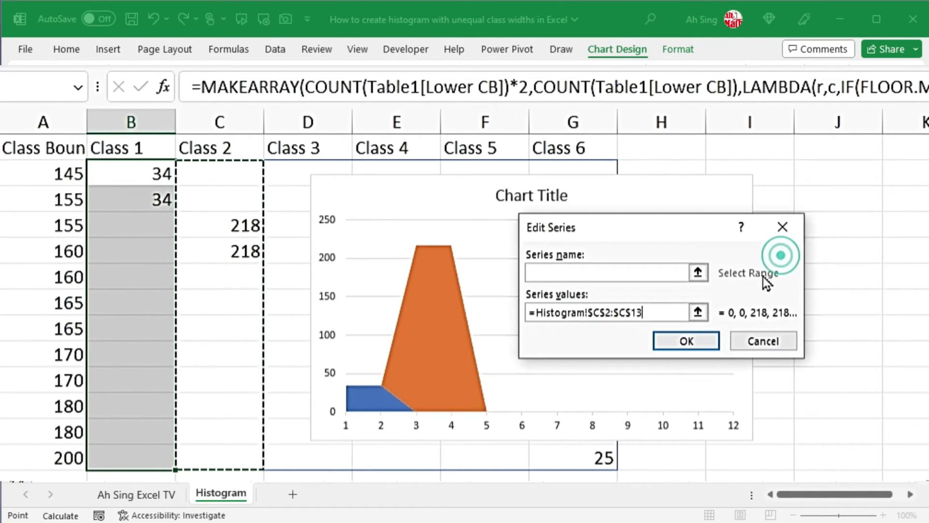
{"action": "left_click", "coordinate": [685, 340]}
{"action": "left_click", "coordinate": [442, 283]}
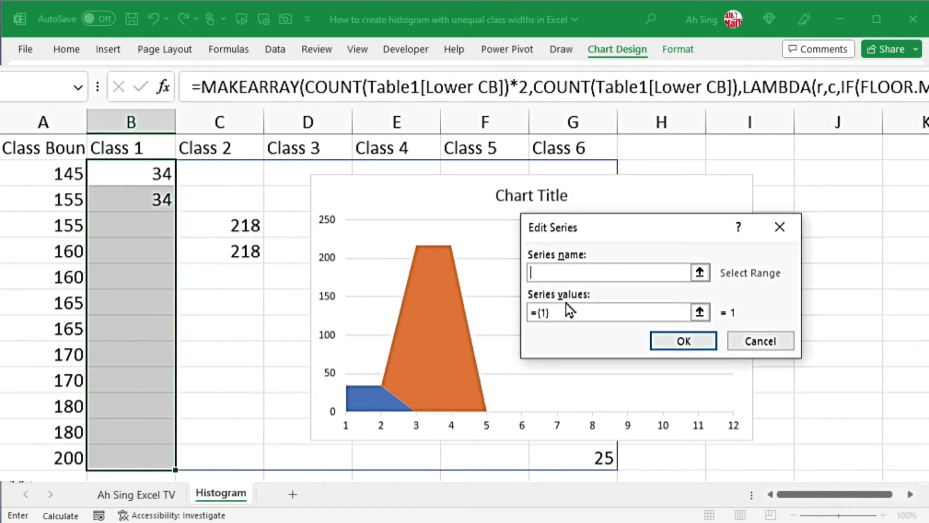
{"action": "left_click", "coordinate": [699, 312]}
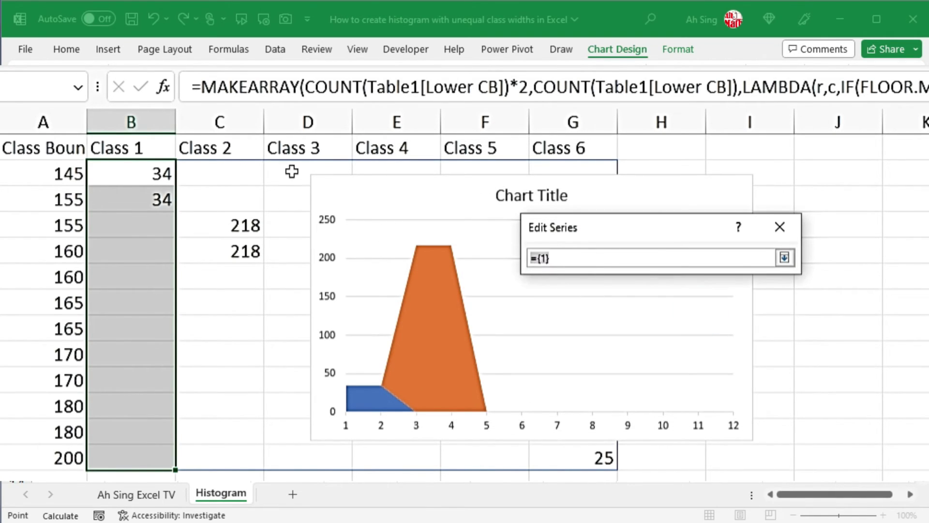
{"action": "left_click_drag", "start_coordinate": [292, 170], "coordinate": [300, 450]}
{"action": "left_click", "coordinate": [784, 259]}
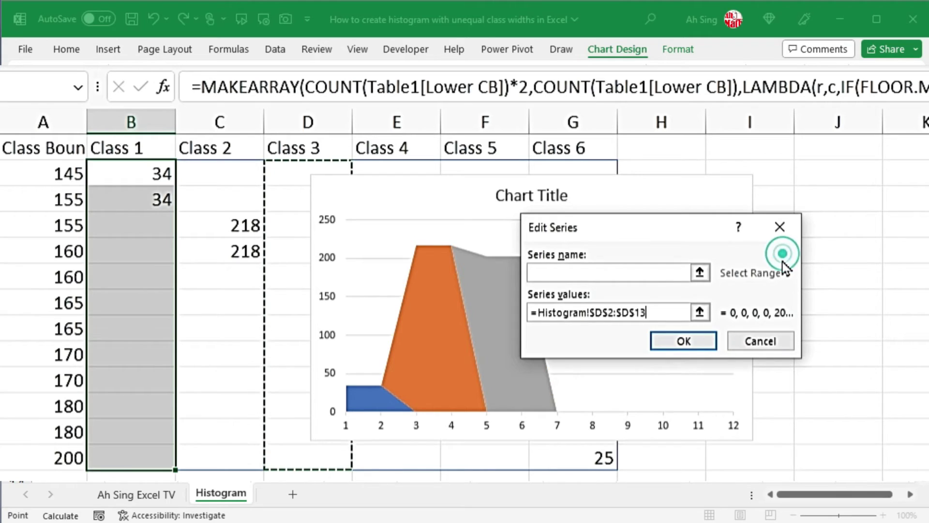
{"action": "left_click", "coordinate": [692, 347]}
- Add the Class 4 and Class 5 columns (E and F) as further chart series
{"action": "left_click", "coordinate": [435, 283]}
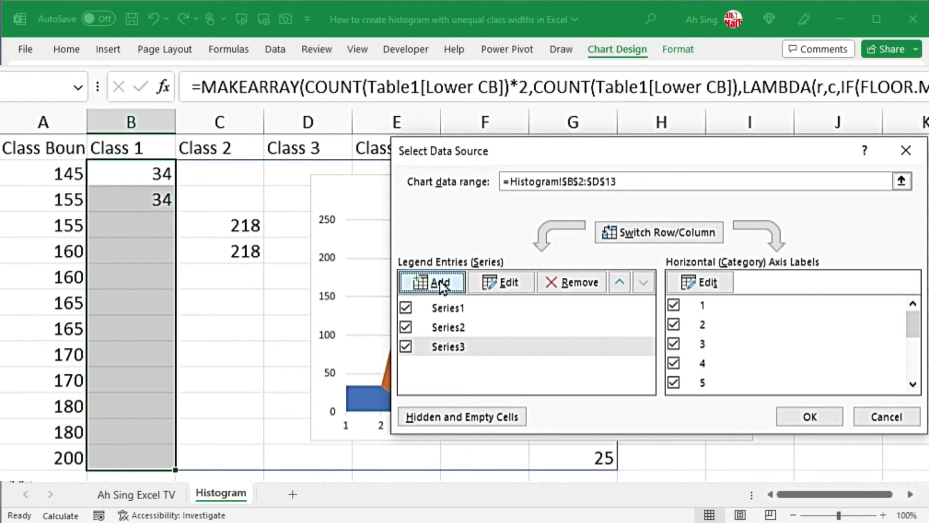
{"action": "left_click", "coordinate": [699, 313]}
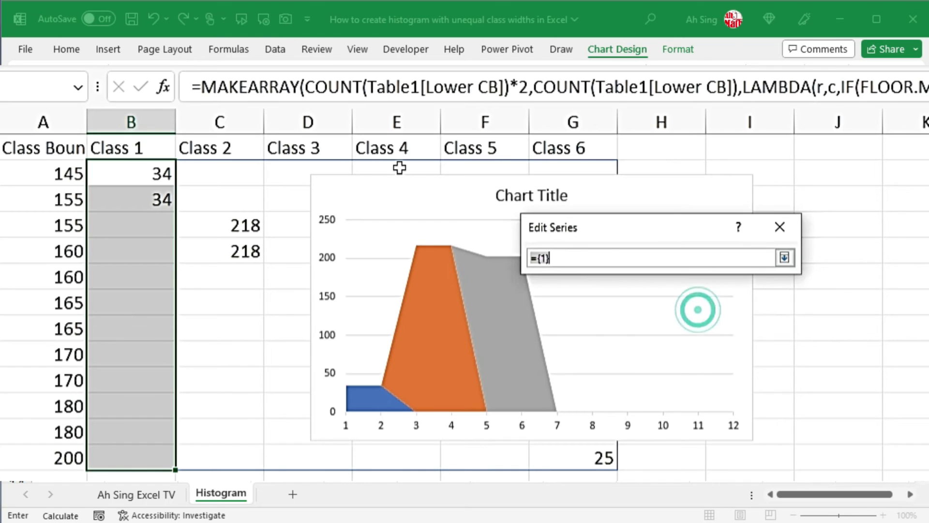
{"action": "left_click_drag", "start_coordinate": [399, 167], "coordinate": [408, 451]}
{"action": "left_click", "coordinate": [784, 258]}
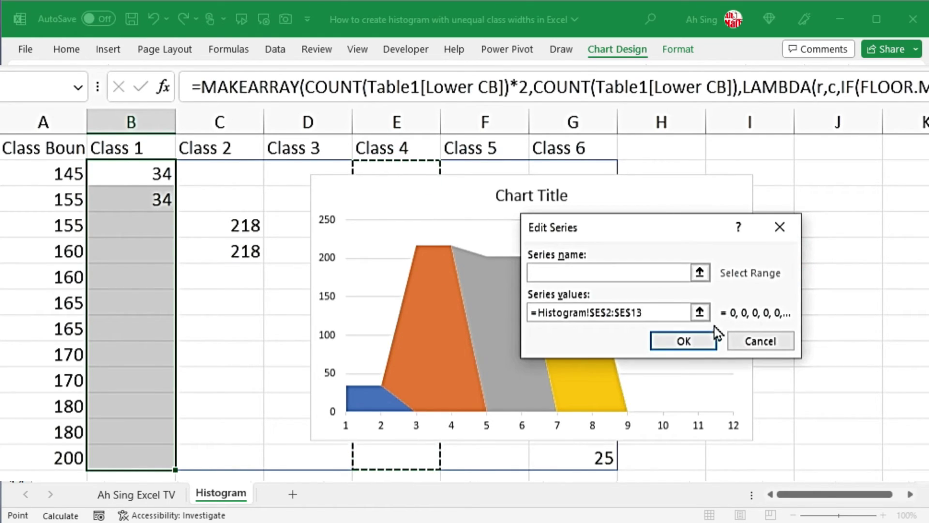
{"action": "left_click", "coordinate": [689, 342]}
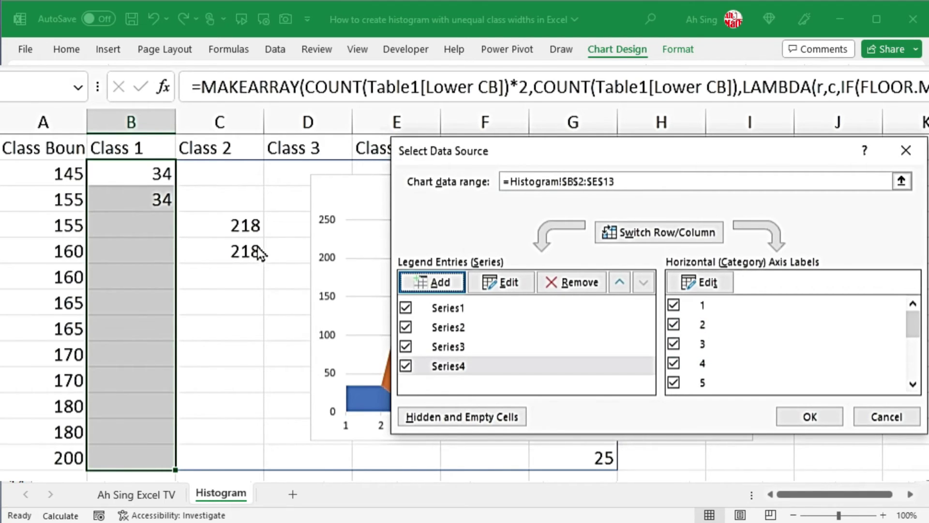
{"action": "left_click", "coordinate": [442, 284]}
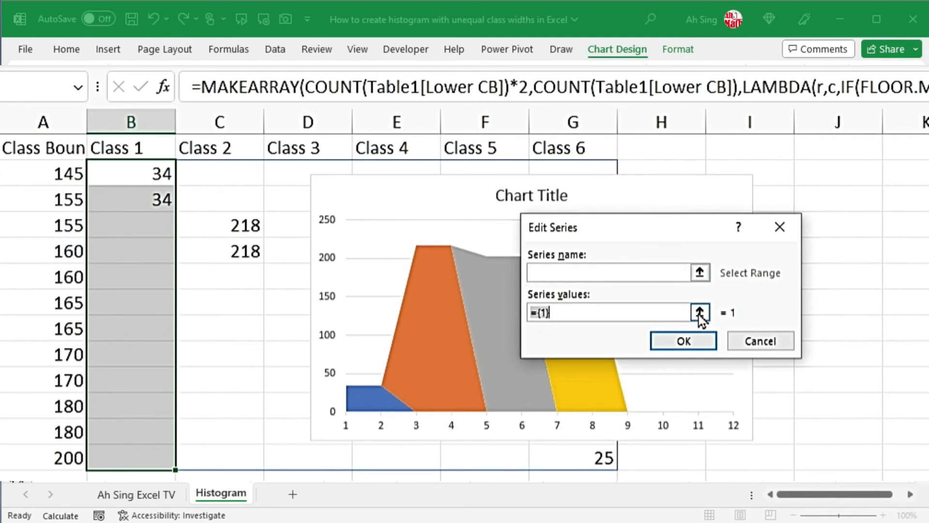
{"action": "left_click", "coordinate": [700, 313]}
{"action": "left_click_drag", "start_coordinate": [500, 166], "coordinate": [494, 301]}
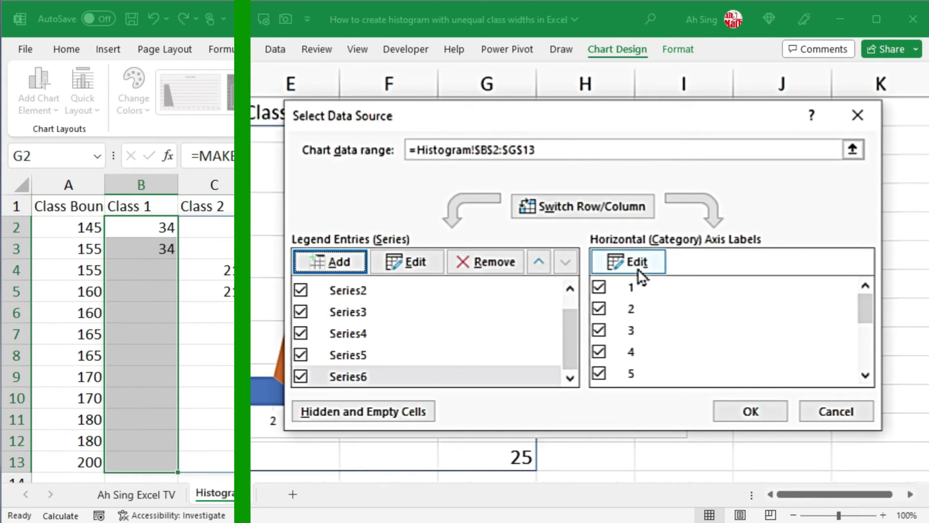
- Use the class boundaries in A2:A13 as horizontal axis labels and apply the data changes
{"action": "left_click", "coordinate": [639, 269]}
{"action": "left_click_drag", "start_coordinate": [60, 227], "coordinate": [68, 457]}
{"action": "left_click", "coordinate": [721, 258]}
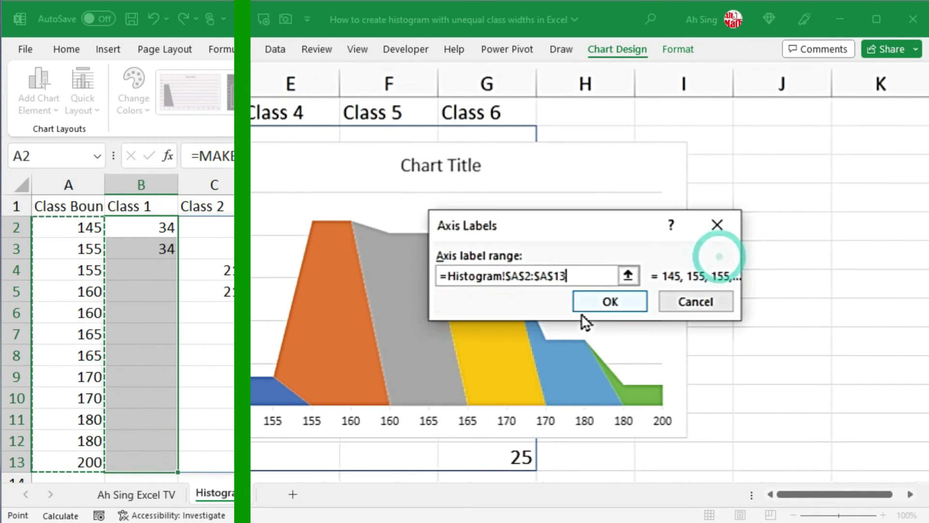
{"action": "left_click", "coordinate": [611, 306]}
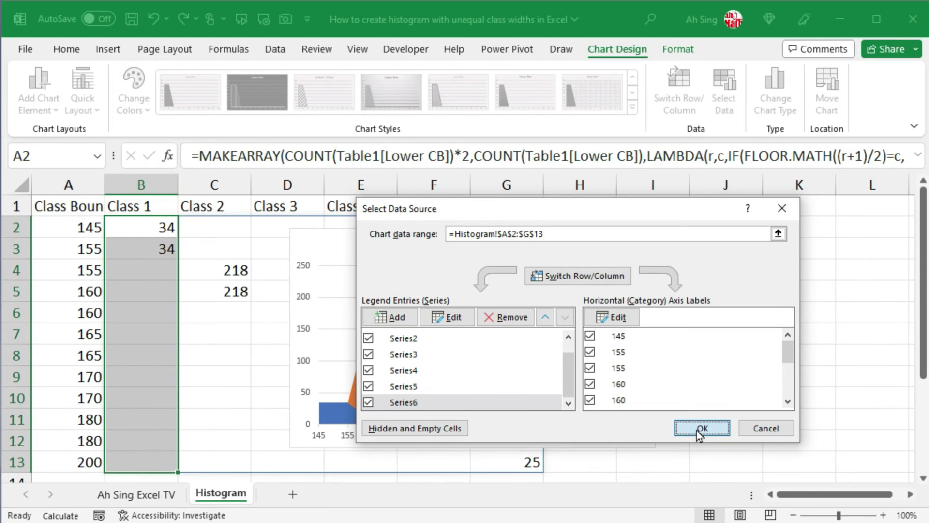
{"action": "left_click", "coordinate": [699, 429]}
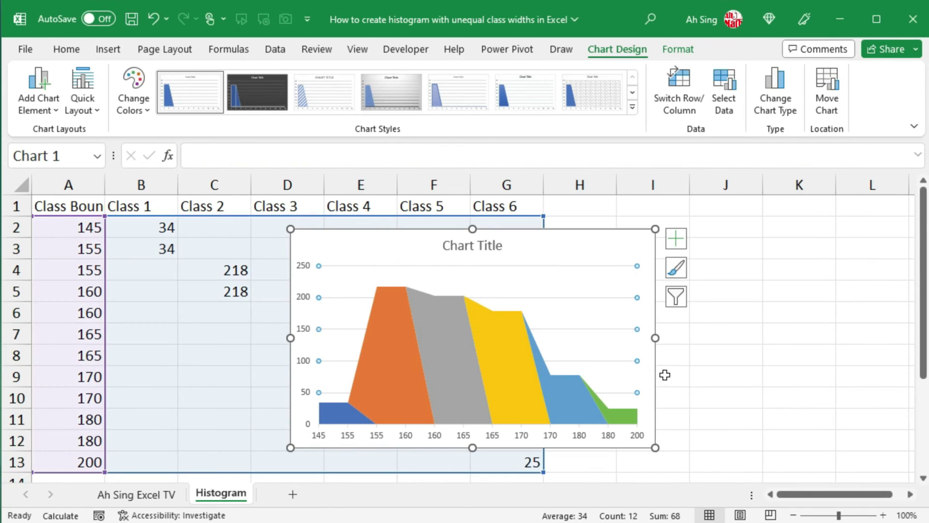
- Make the horizontal axis a date axis with a major unit of 5
{"action": "double_click", "coordinate": [464, 436]}
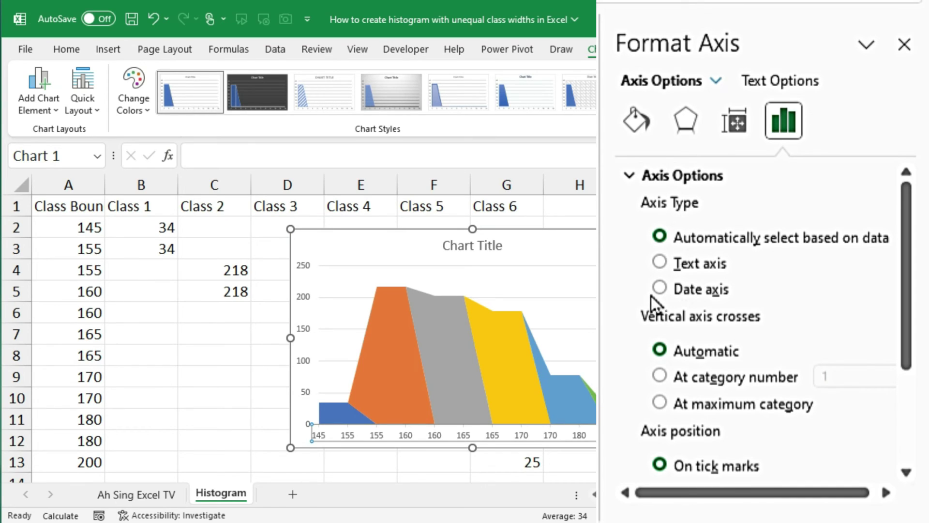
{"action": "left_click", "coordinate": [660, 289]}
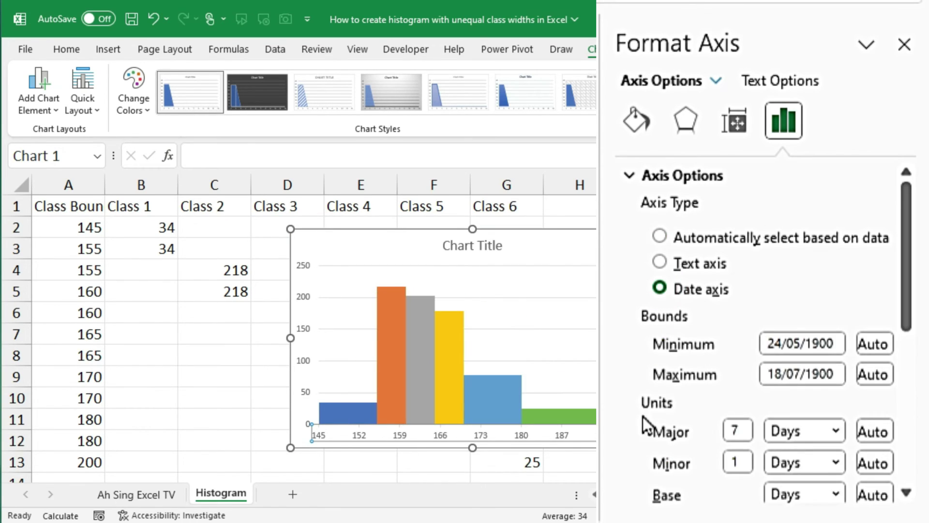
{"action": "double_click", "coordinate": [737, 430]}
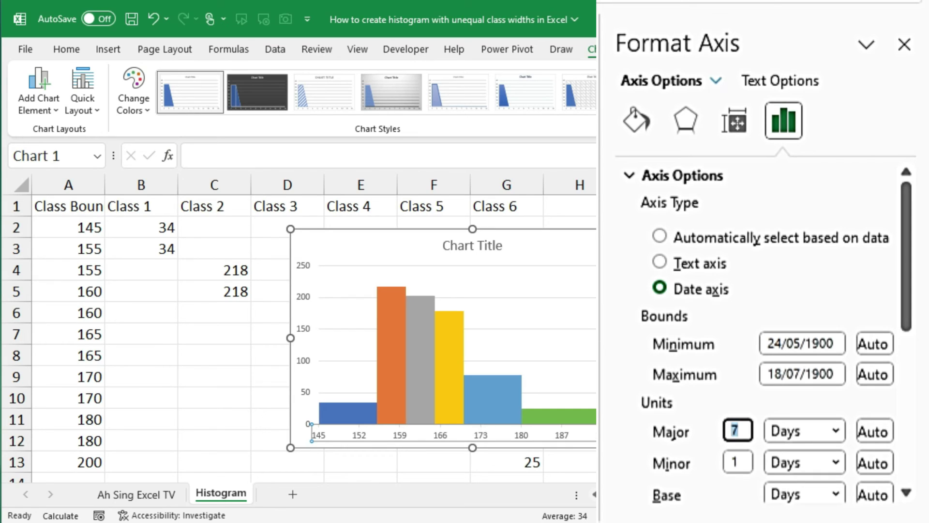
{"action": "type", "text": "5"}
{"action": "key", "text": "Return"}
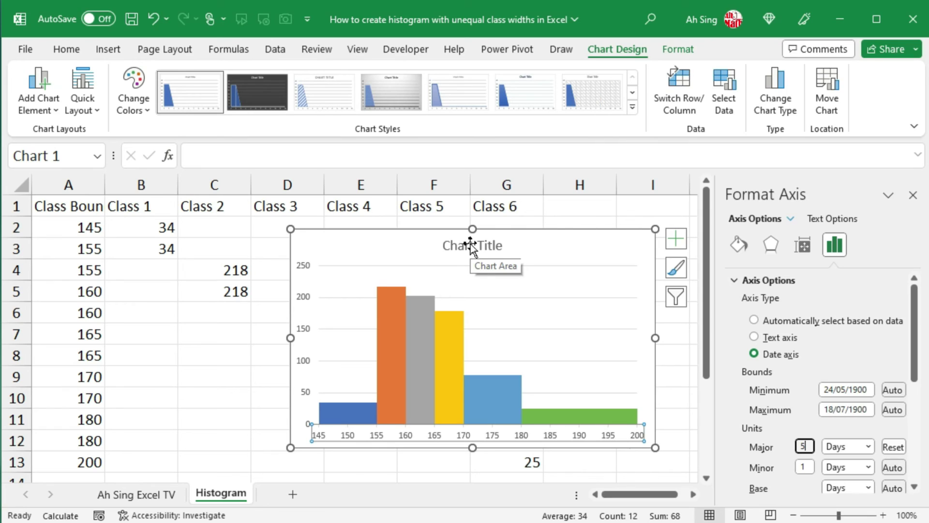
- Retitle the chart 'Histogram' and add axis titles to the chart
{"action": "left_click", "coordinate": [468, 245]}
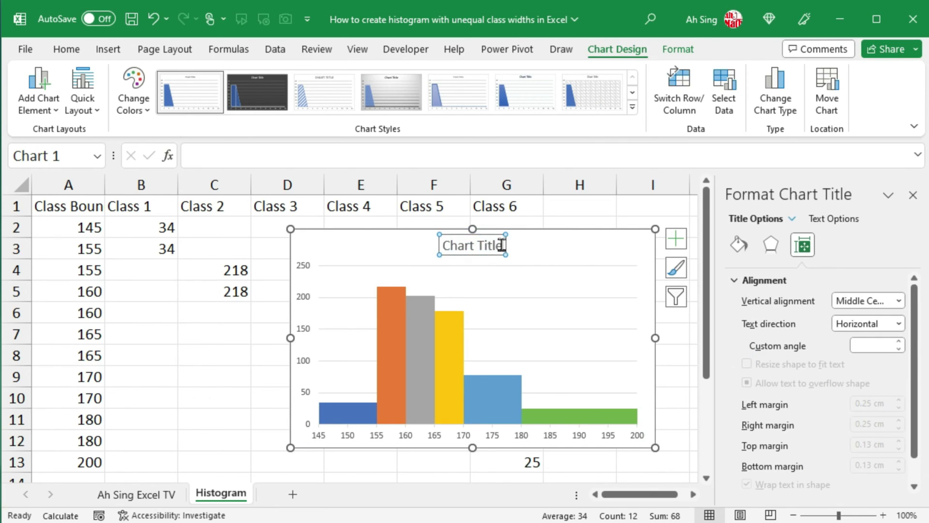
{"action": "left_click_drag", "start_coordinate": [501, 246], "coordinate": [435, 245]}
{"action": "type", "text": "Histogram"}
{"action": "left_click", "coordinate": [533, 303]}
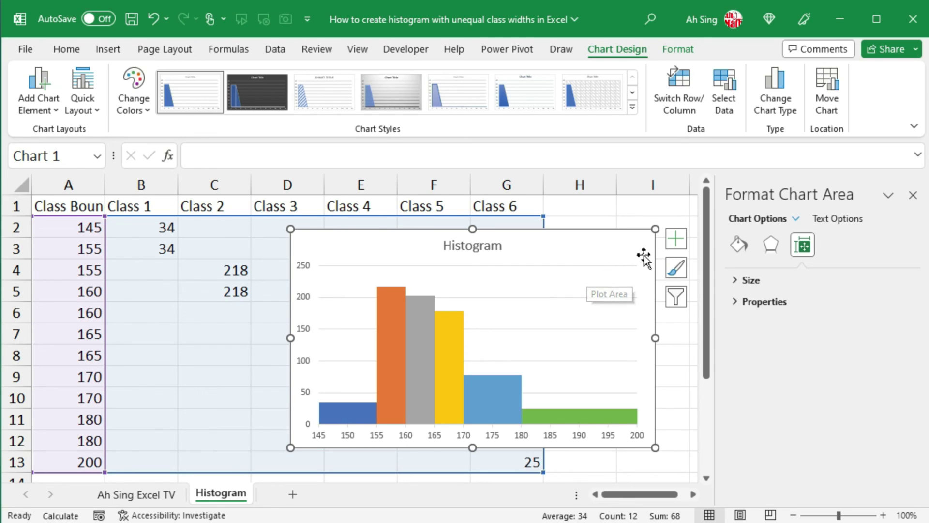
{"action": "left_click", "coordinate": [676, 238]}
{"action": "left_click", "coordinate": [735, 276]}
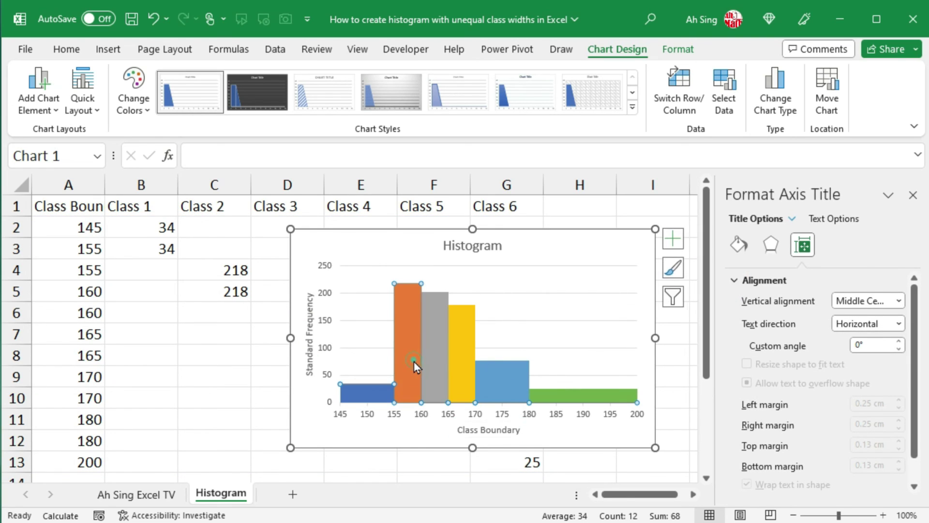
- Recolour the chart with the first monochromatic blue palette
{"action": "left_click", "coordinate": [414, 361]}
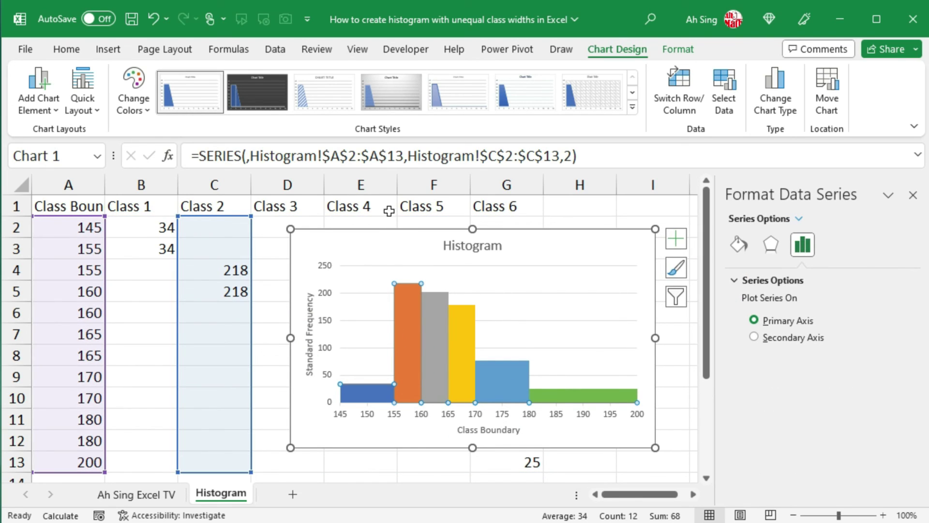
{"action": "left_click", "coordinate": [147, 108]}
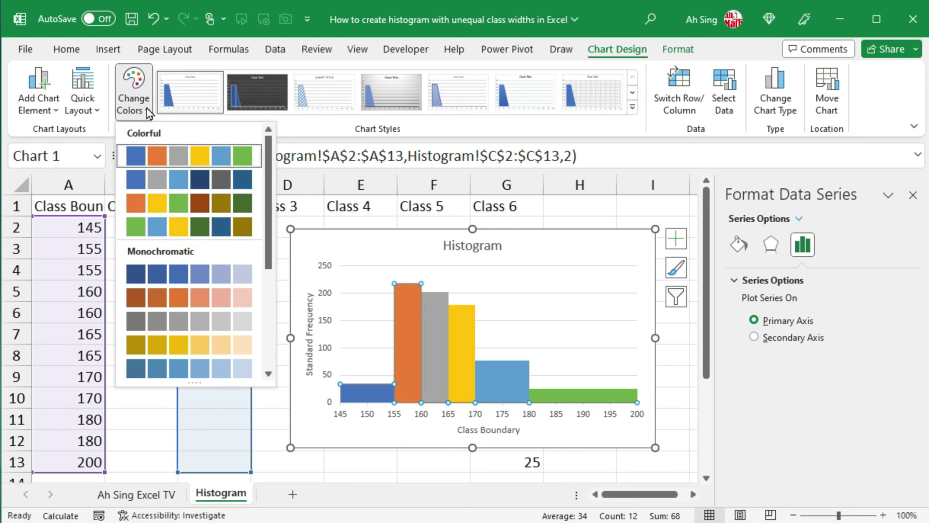
{"action": "left_click", "coordinate": [191, 267]}
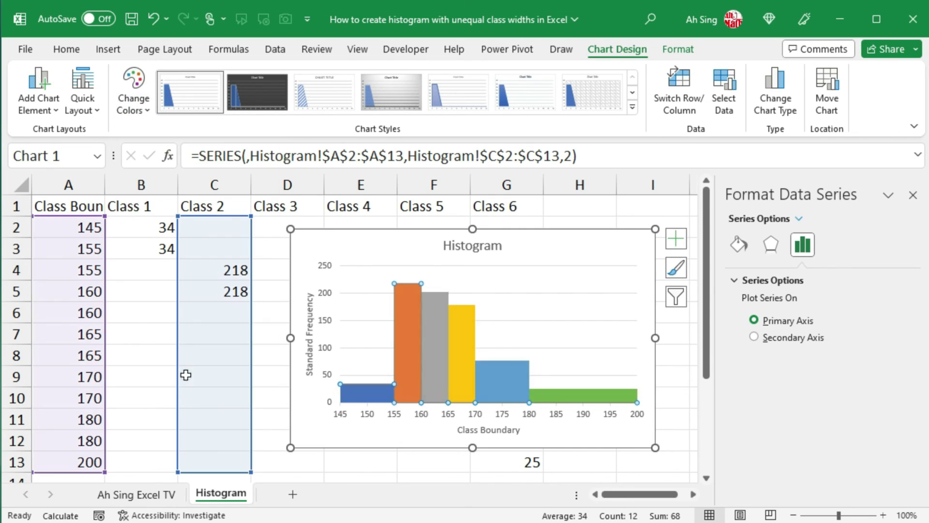
{"action": "left_click", "coordinate": [600, 241]}
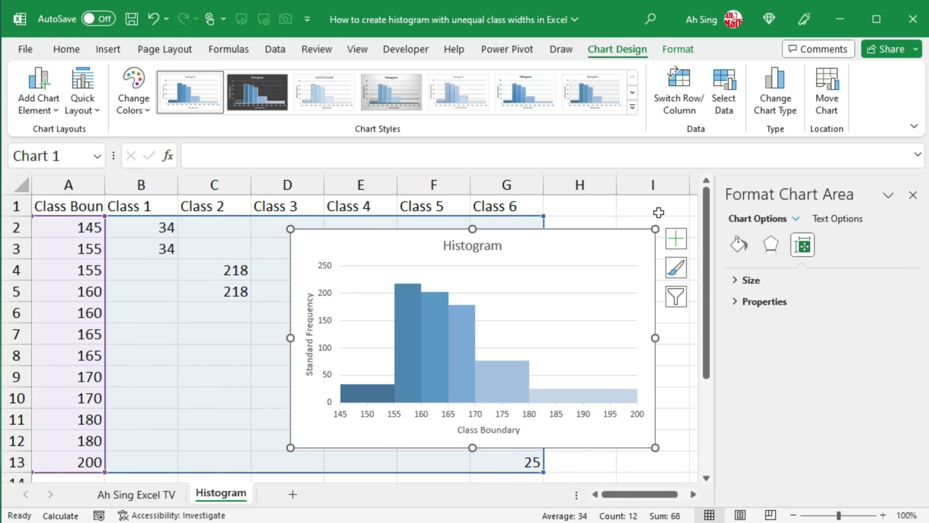